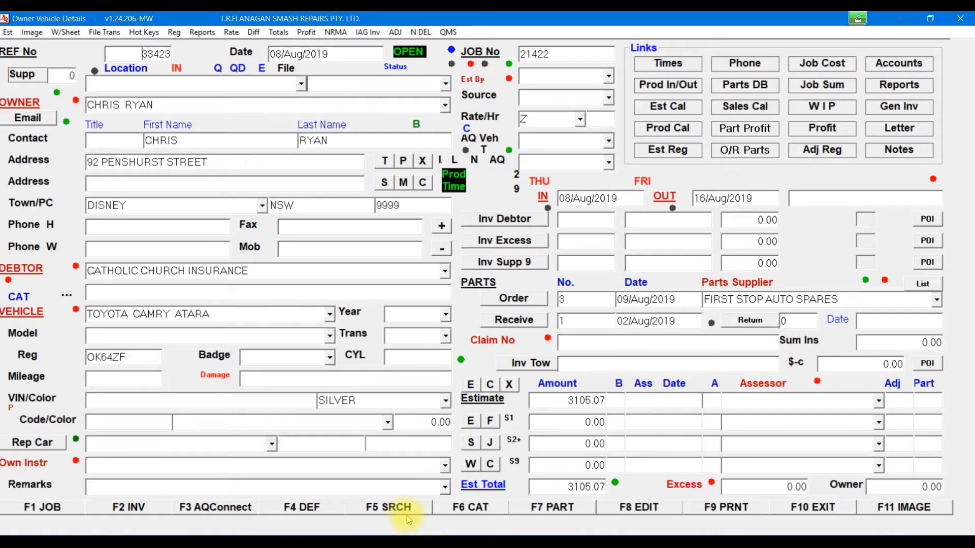
Step: Open the Edit Repair Times list for estimate 33423 with F6 CAT
click(507, 510)
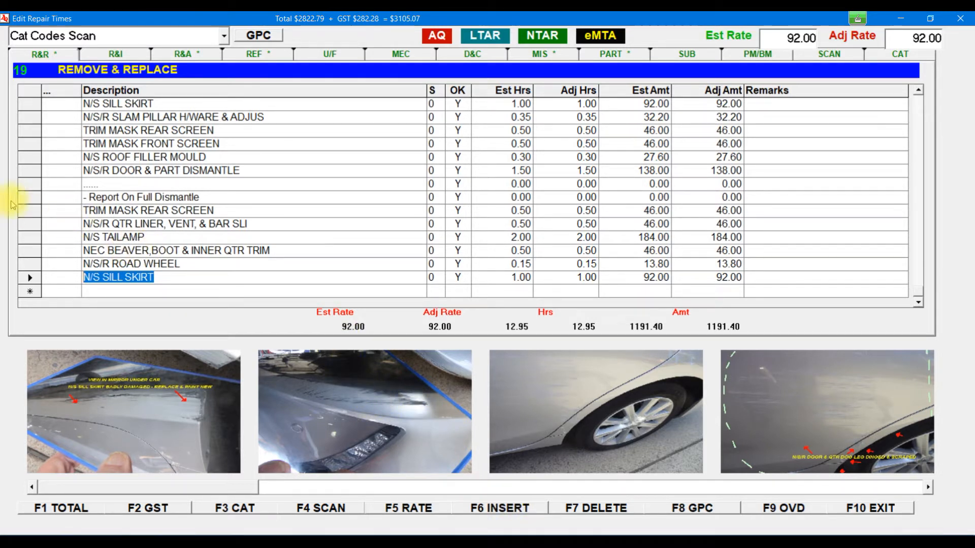
Step: Copy lines Report On Full Dismantle through N/S SILL SKIRT into estimate 33421 and confirm
click(29, 198)
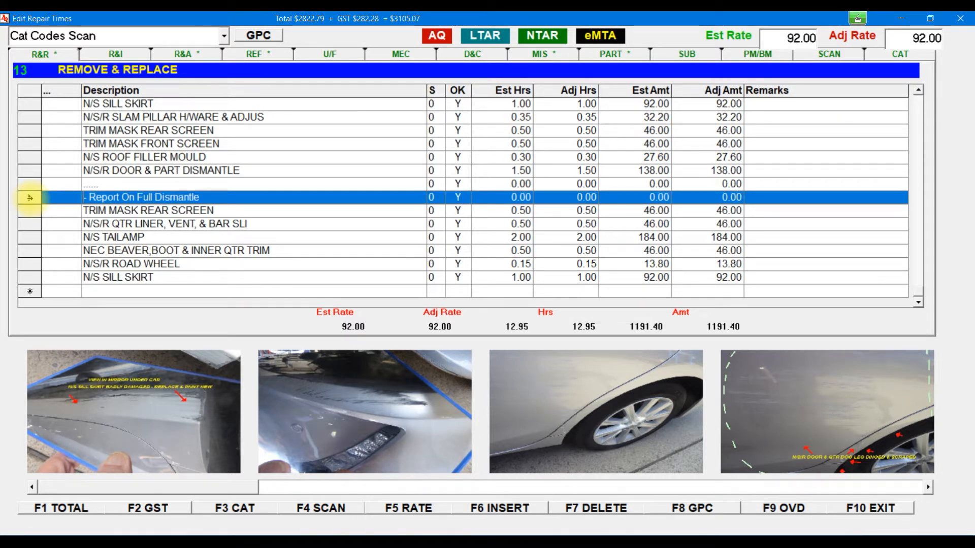
drag(30, 206, 33, 280)
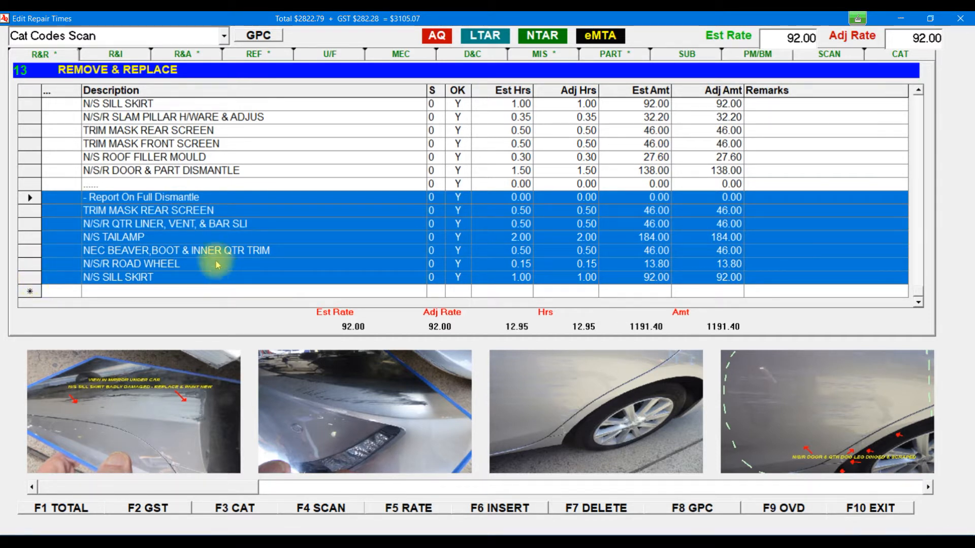
right_click(192, 220)
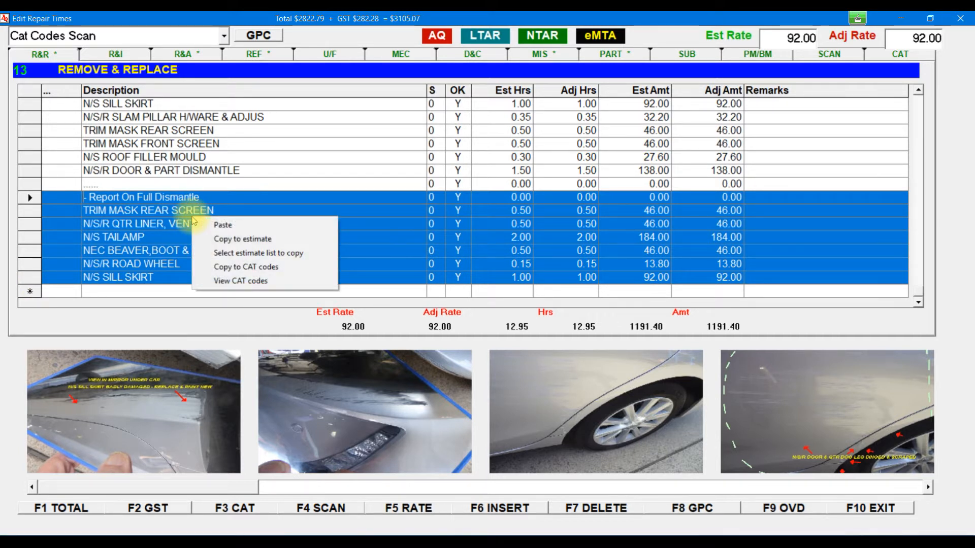
click(238, 240)
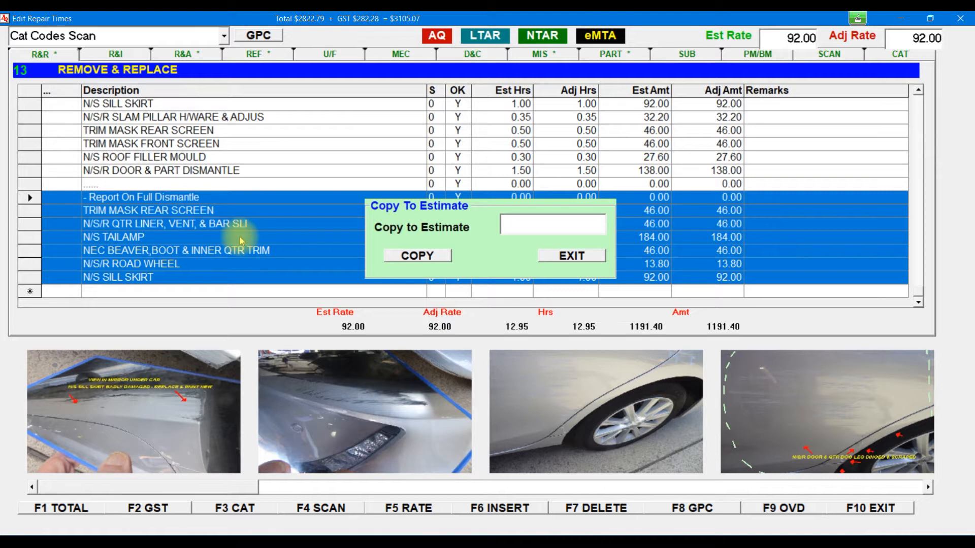
text(33421)
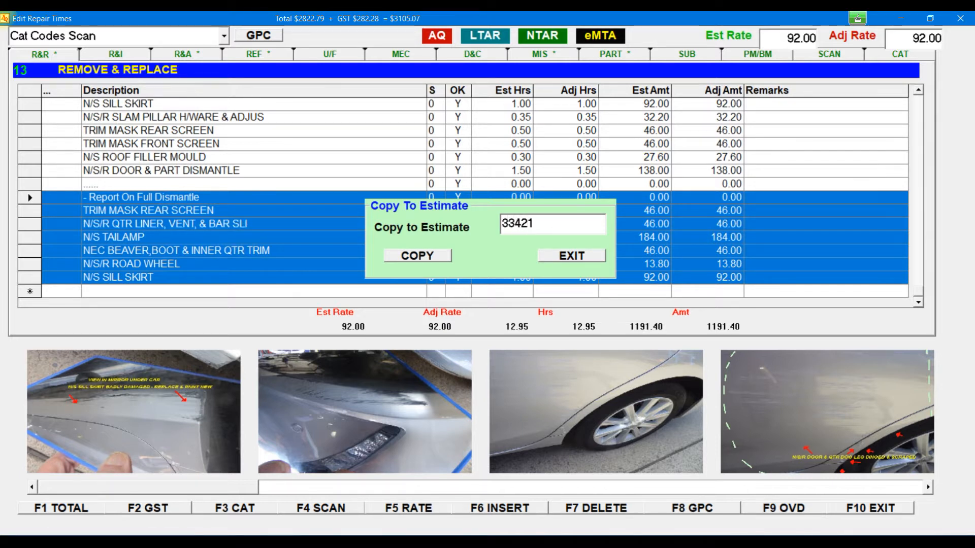
click(420, 256)
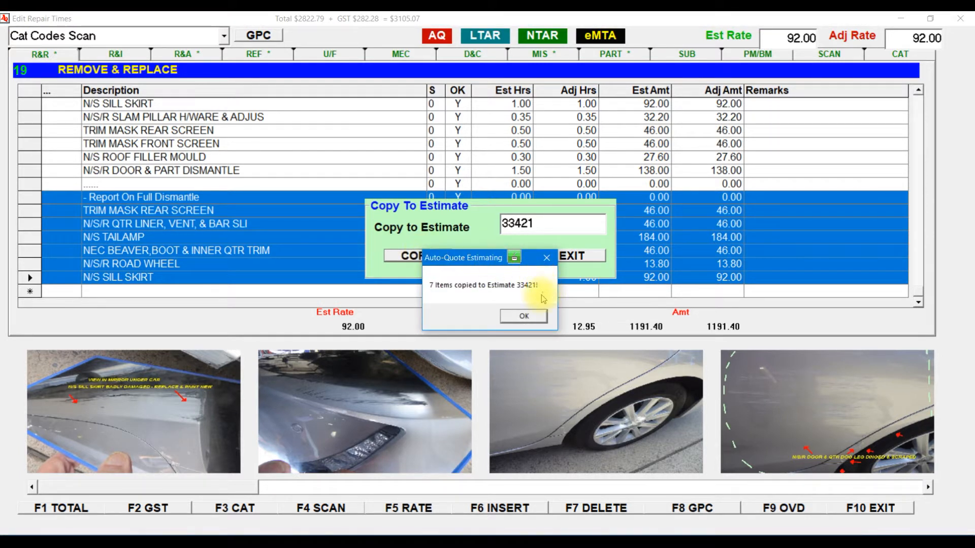
click(524, 316)
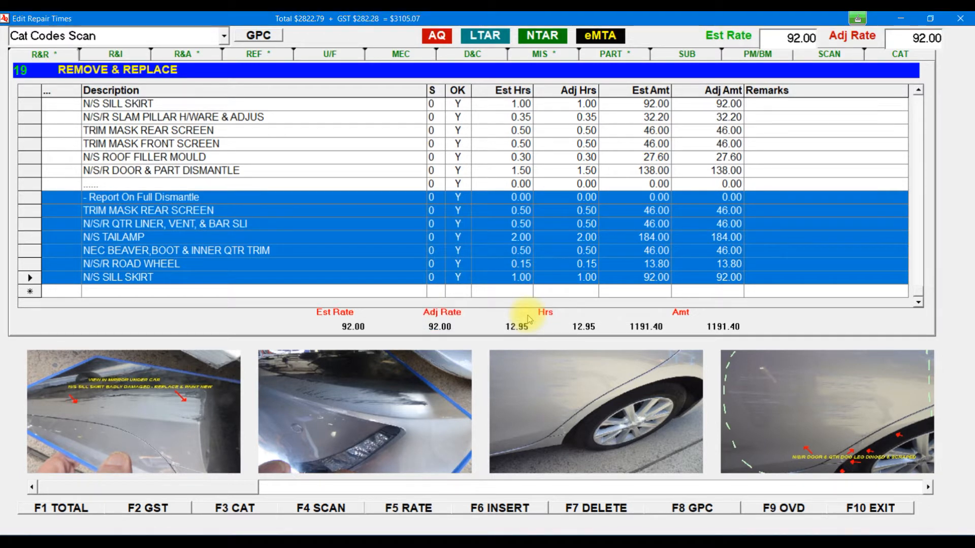
Step: Copy the selected lines to estimate 33421 again, picking it from the estimate list
right_click(182, 209)
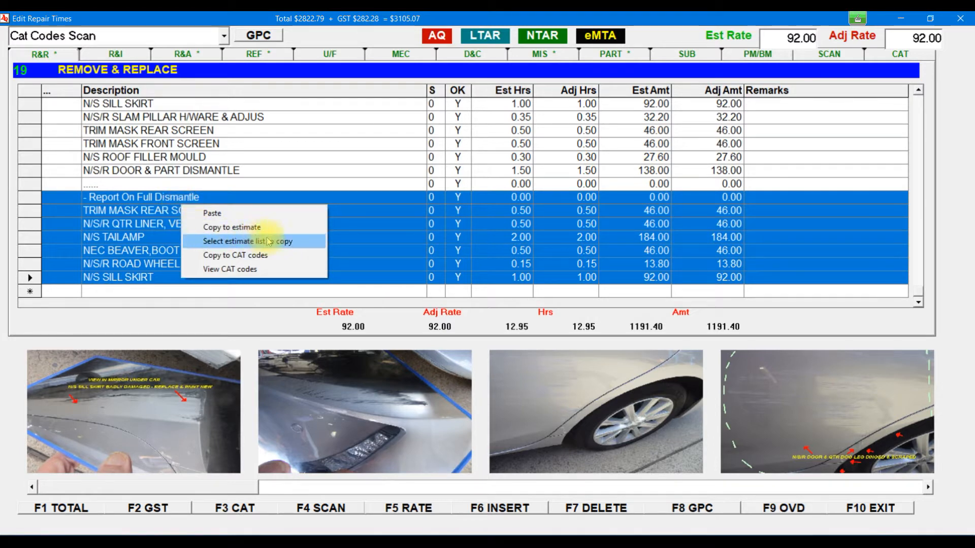
click(284, 243)
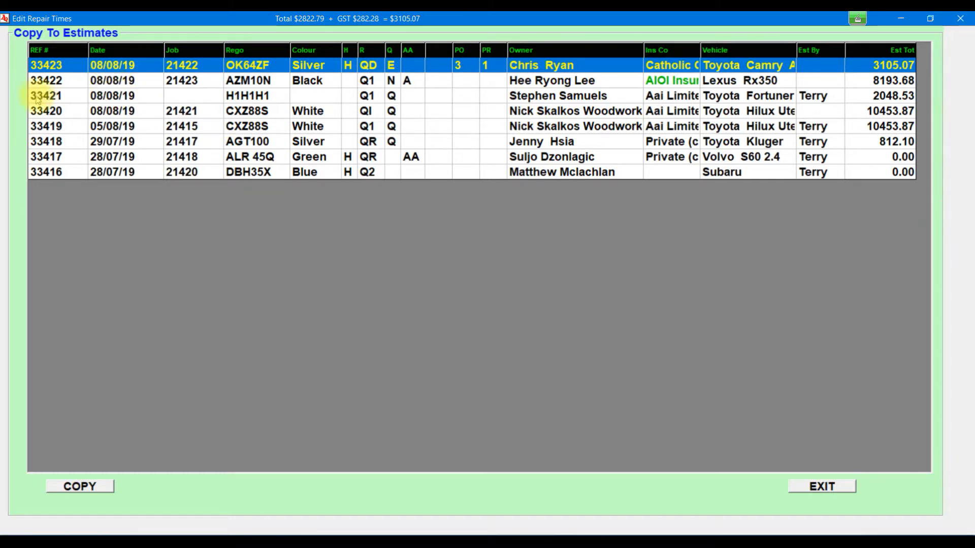
double_click(113, 100)
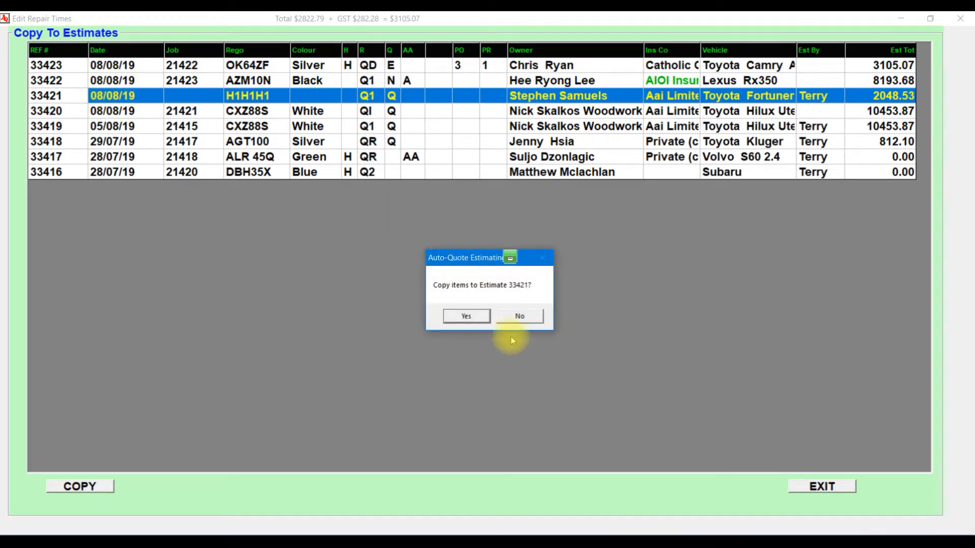
click(466, 317)
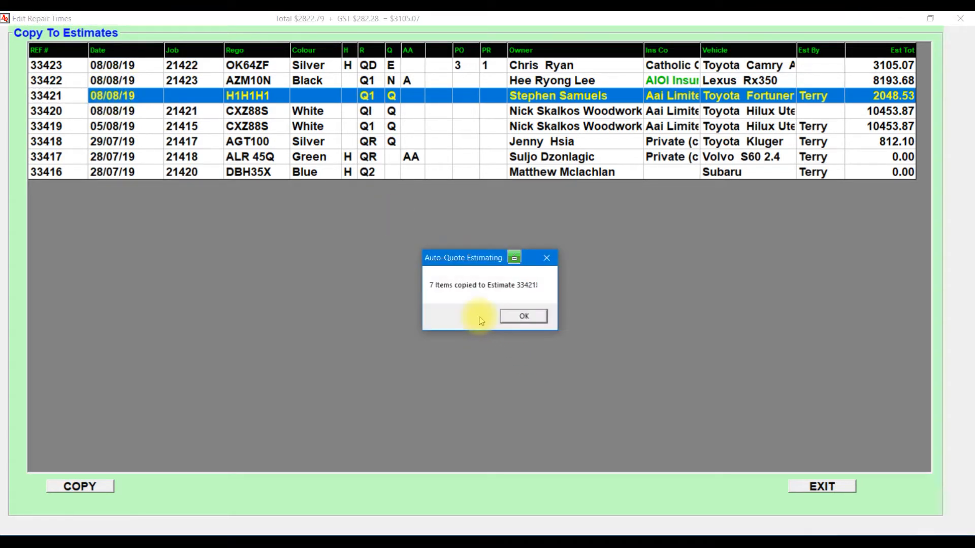
click(537, 323)
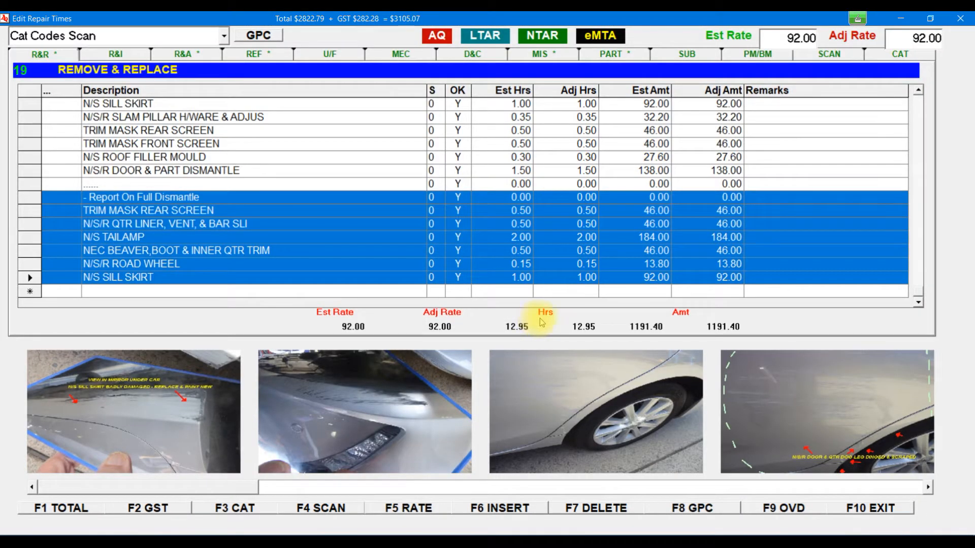
Step: Step back to estimate 33421 and open its repair times list
click(798, 509)
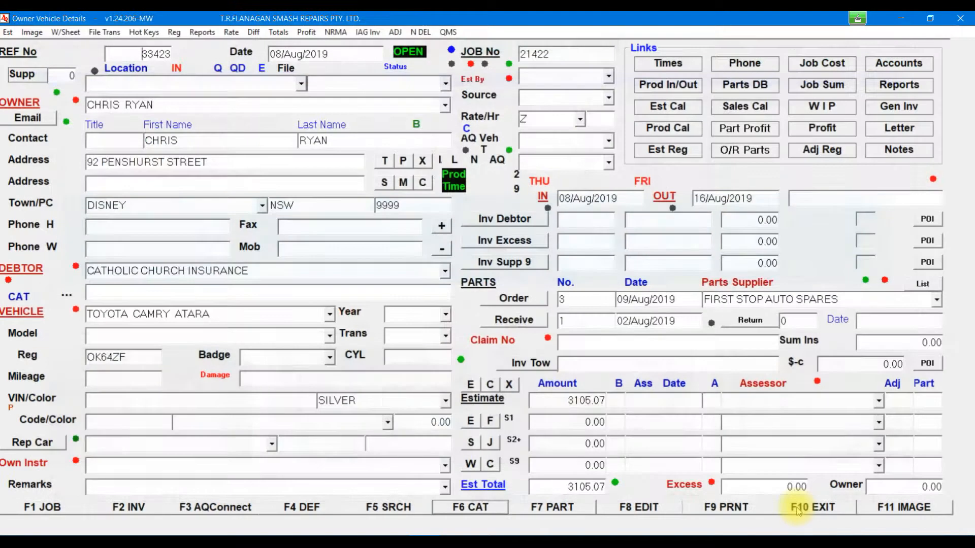
click(442, 249)
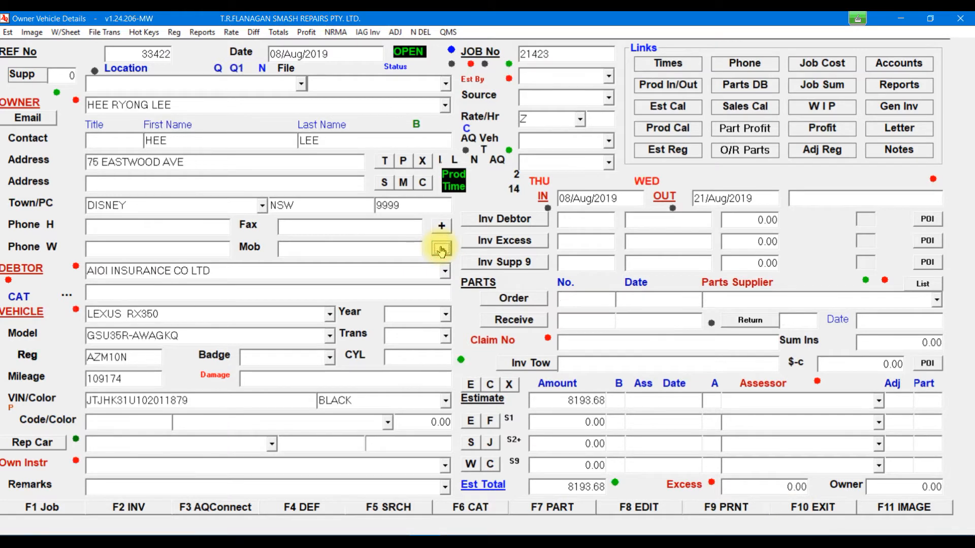
click(442, 249)
click(481, 509)
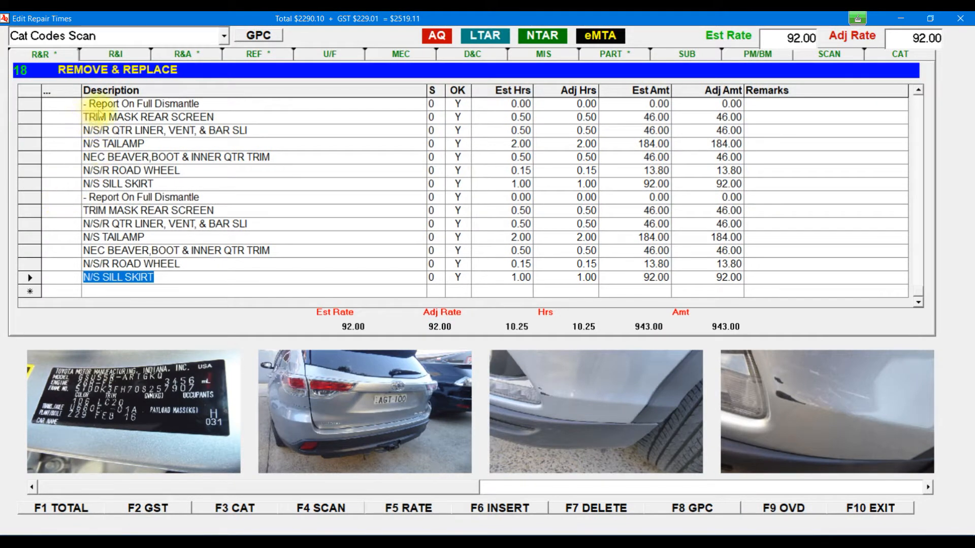
Step: Select both Report On Full Dismantle lines and view the parts list
click(30, 104)
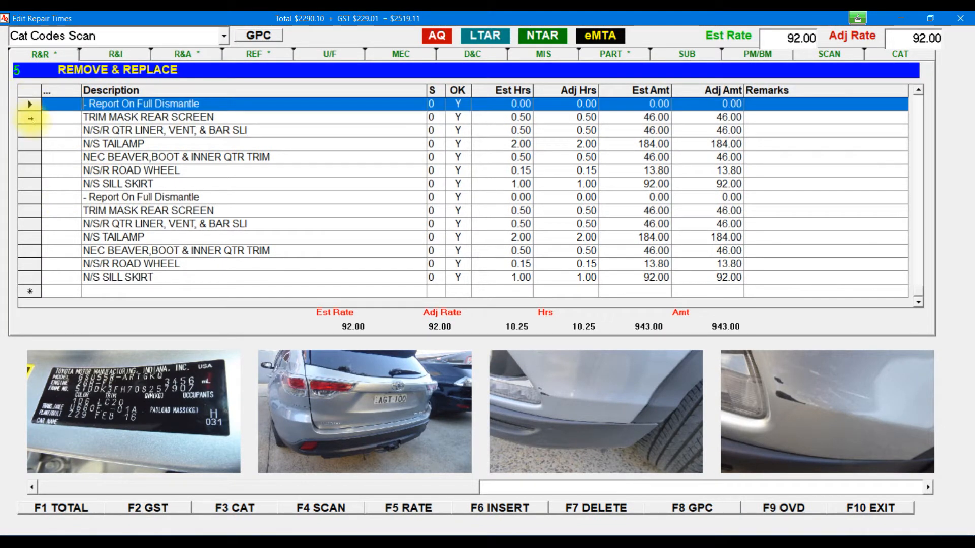
ctrl+click(31, 197)
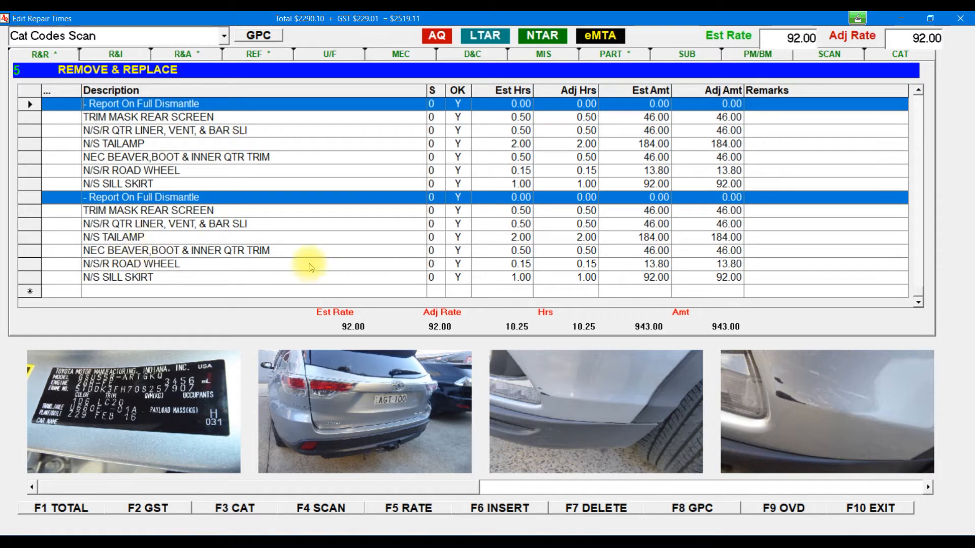
click(614, 53)
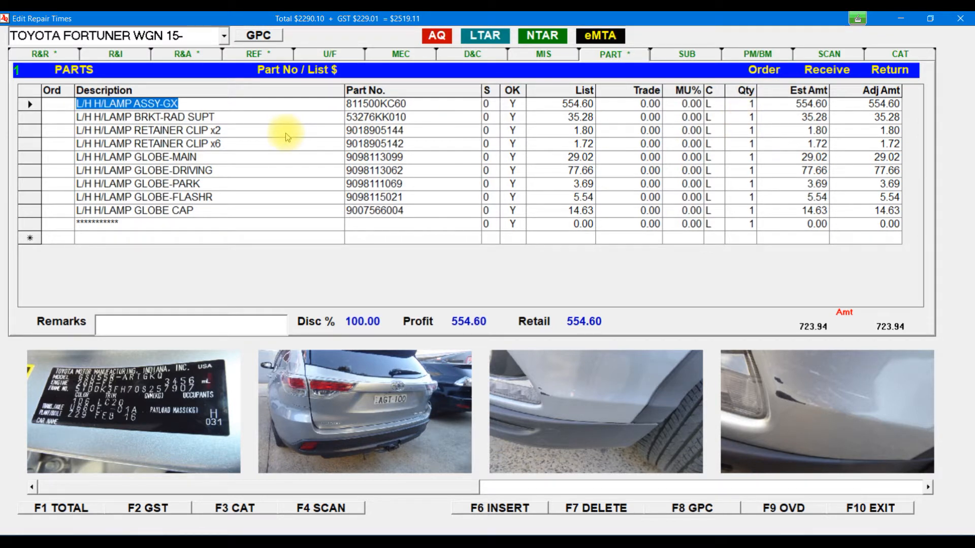
Step: Paste the ASSY-GX, two clip and GLOBE-MAIN headlamp part lines at the list's end
click(29, 104)
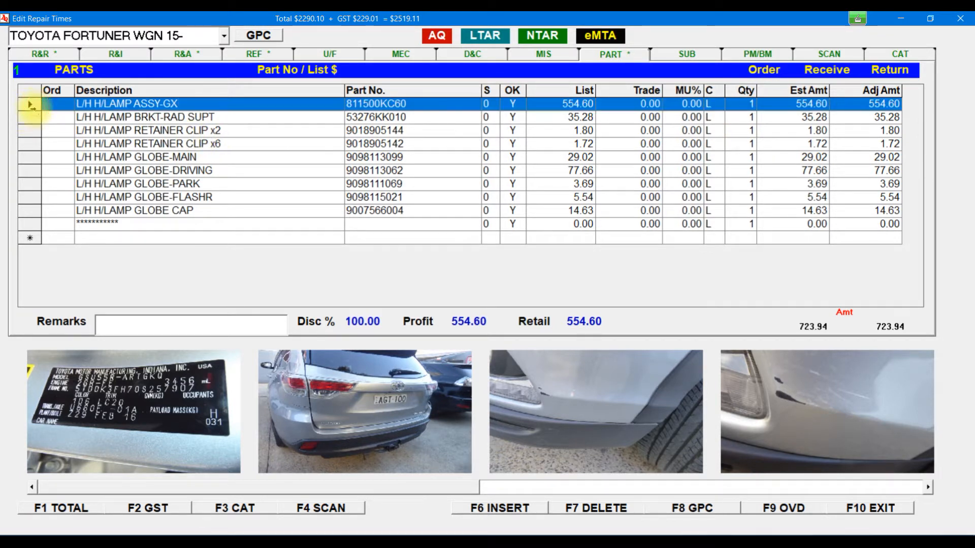
drag(32, 131, 32, 159)
right_click(141, 143)
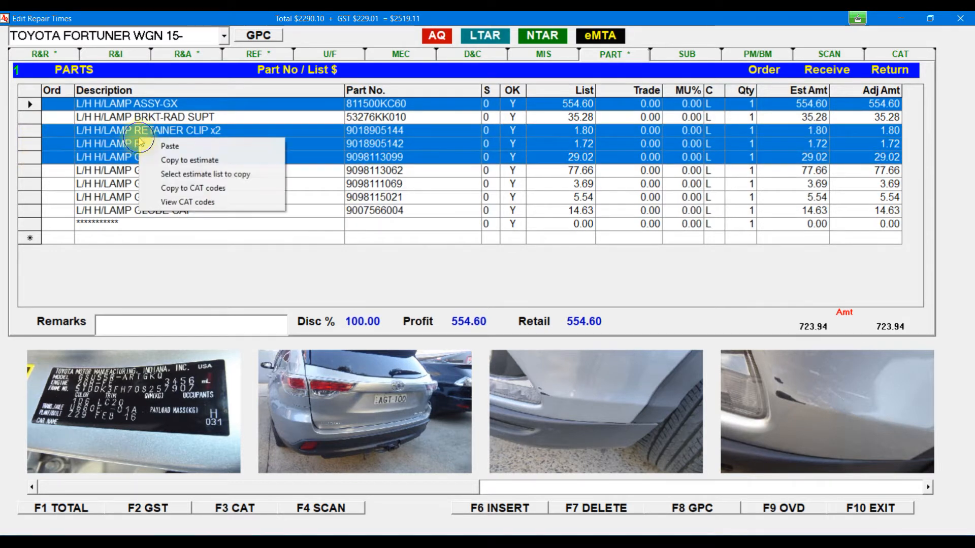
click(192, 146)
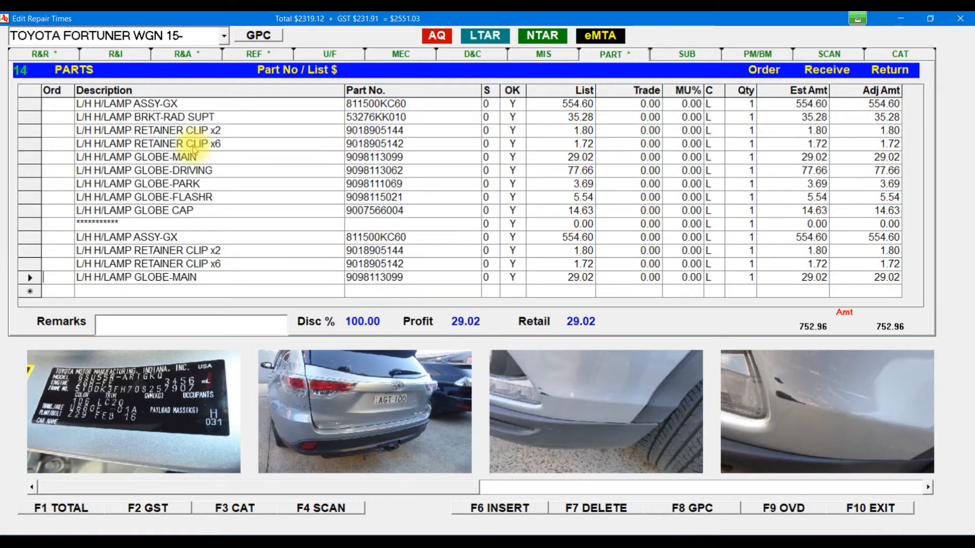
Step: Set the S value to 1 on each pasted headlamp part line
click(486, 237)
text(1)
key(Down)
text(1)
key(Down)
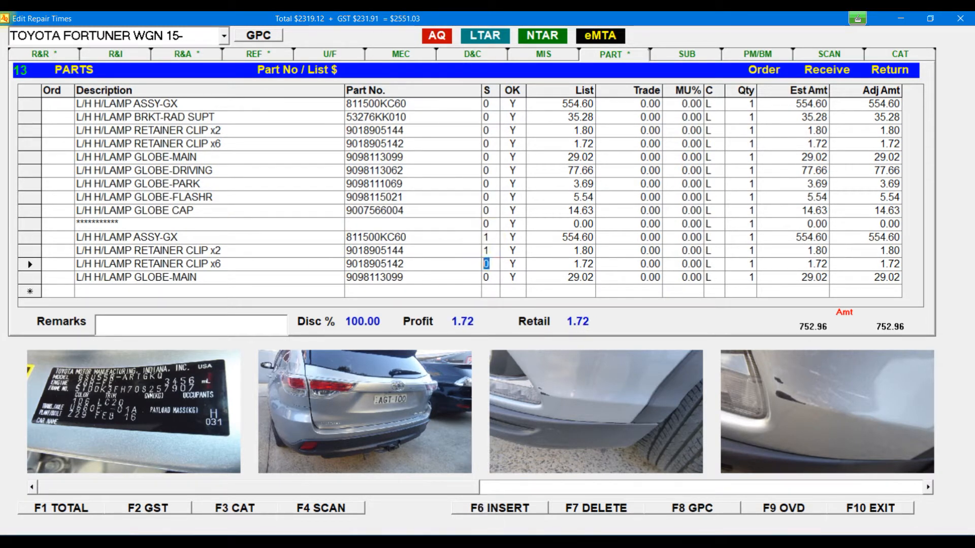
text(1)
key(Down)
text(1)
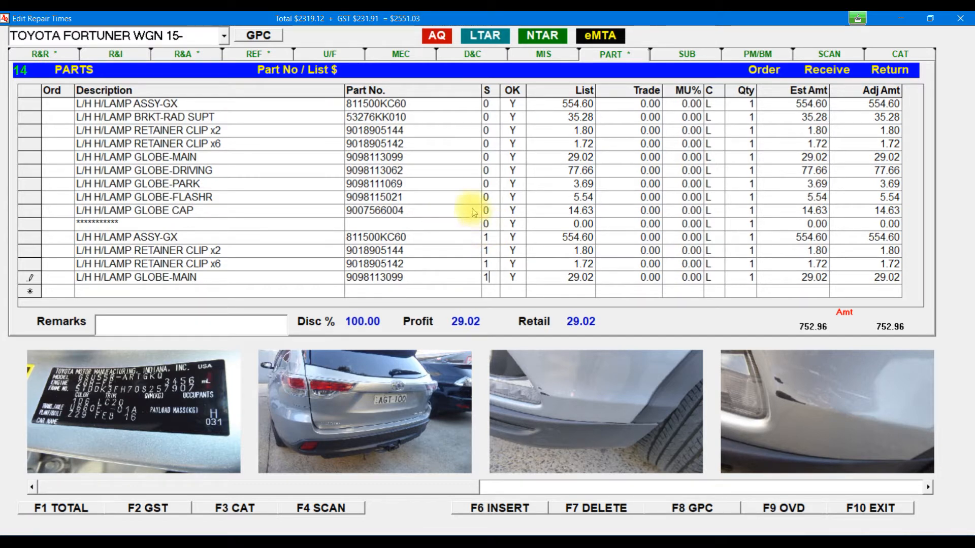
click(51, 54)
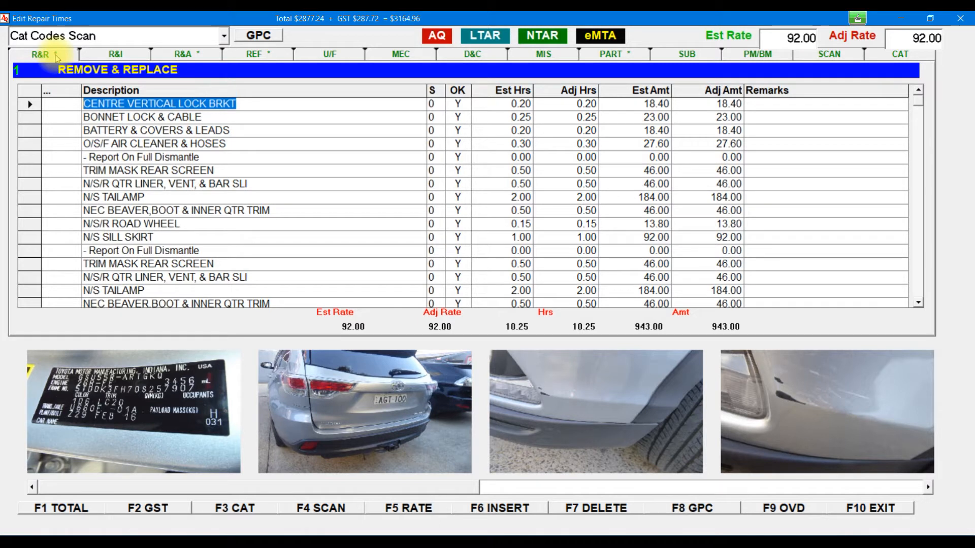
Step: Save CENTRE VERTICAL LOCK BRKT as CAT code CVB, since CVLB already exists
click(29, 104)
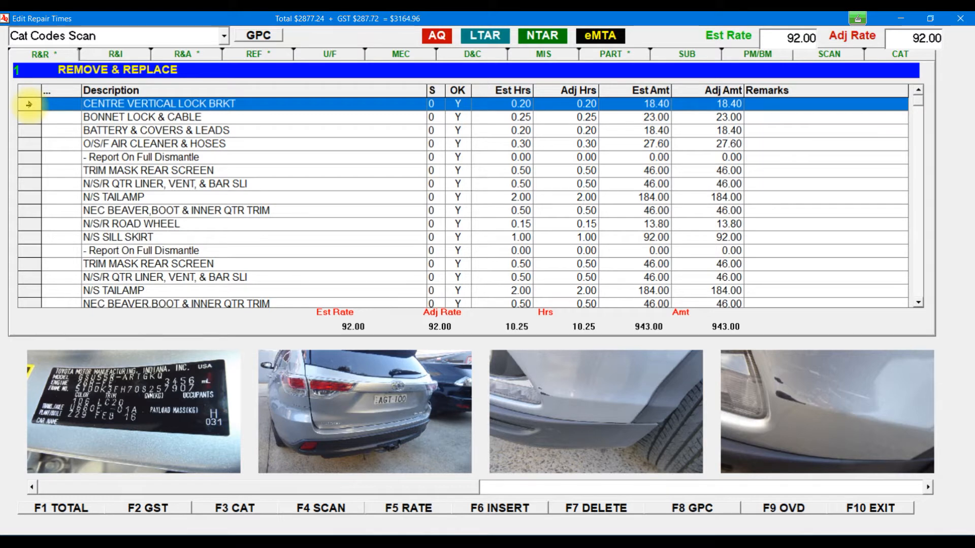
right_click(130, 106)
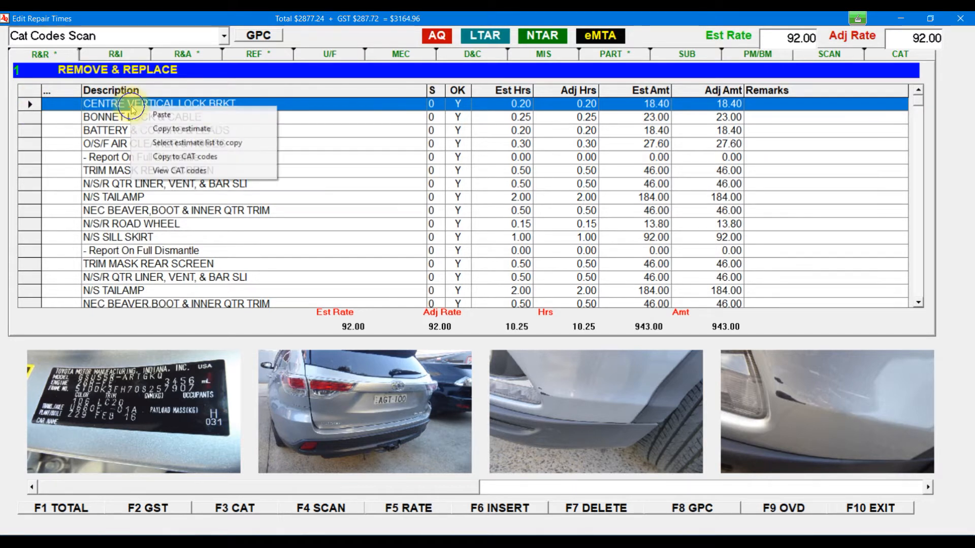
click(211, 156)
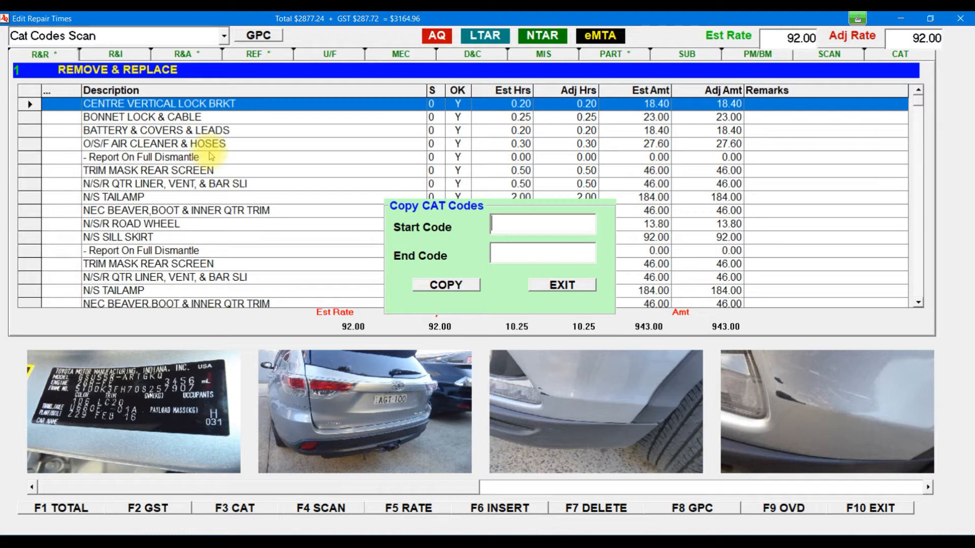
text(c)
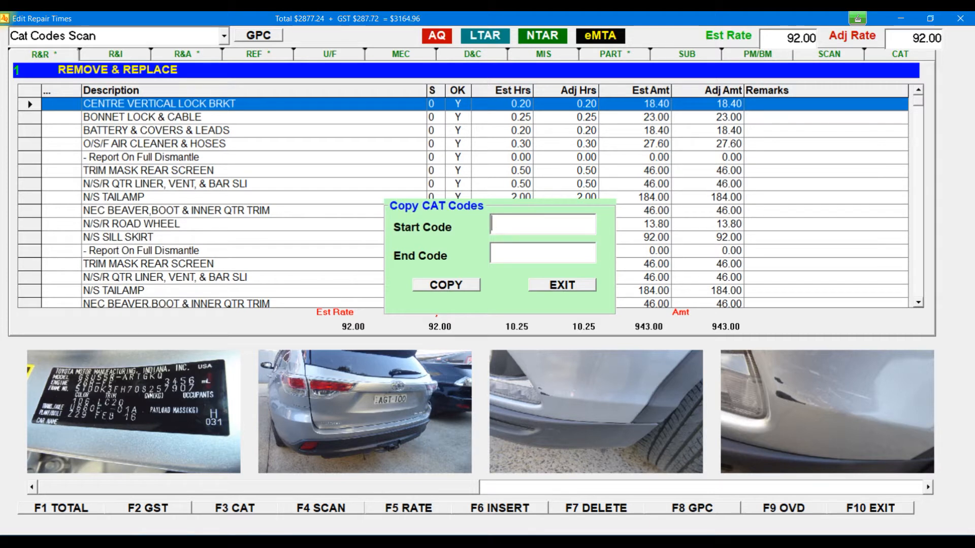
text(VLB)
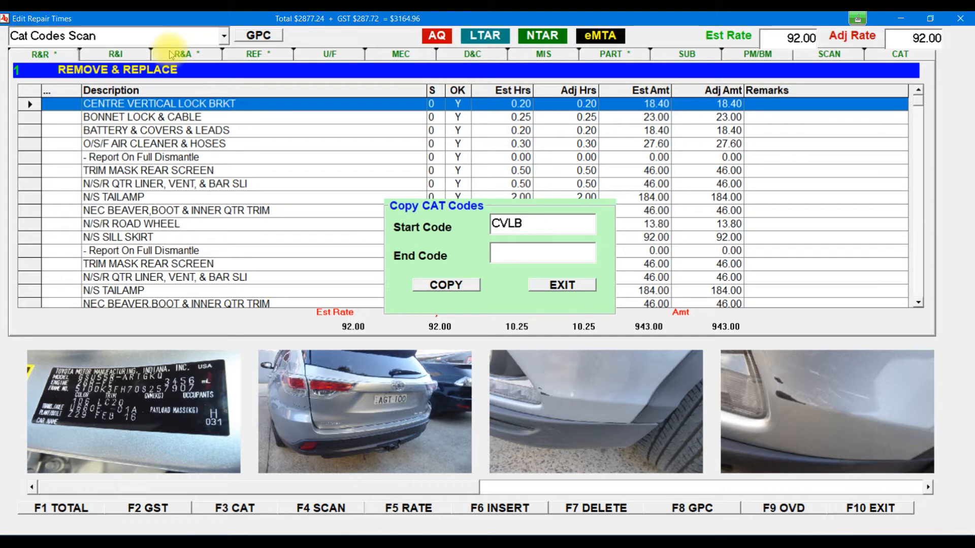
click(451, 286)
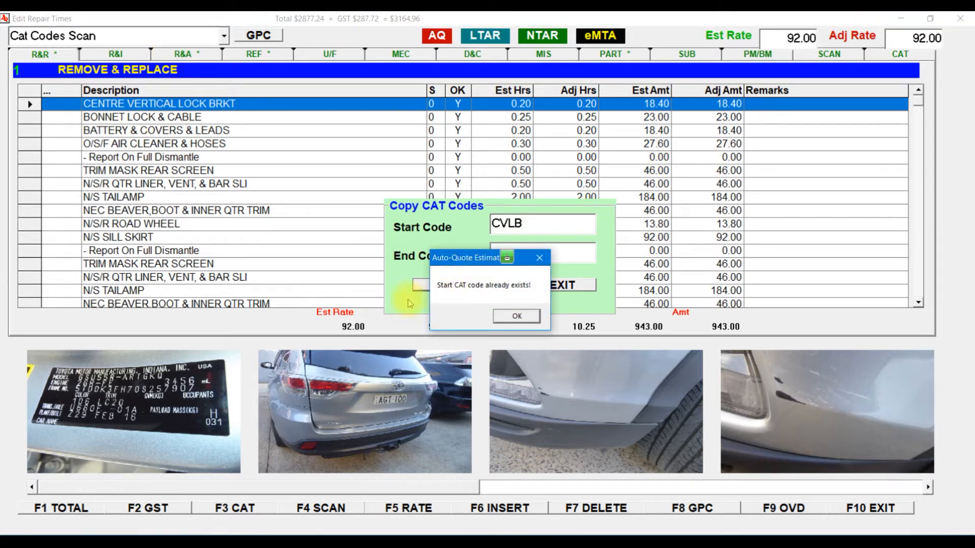
click(516, 316)
key(BackSpace)
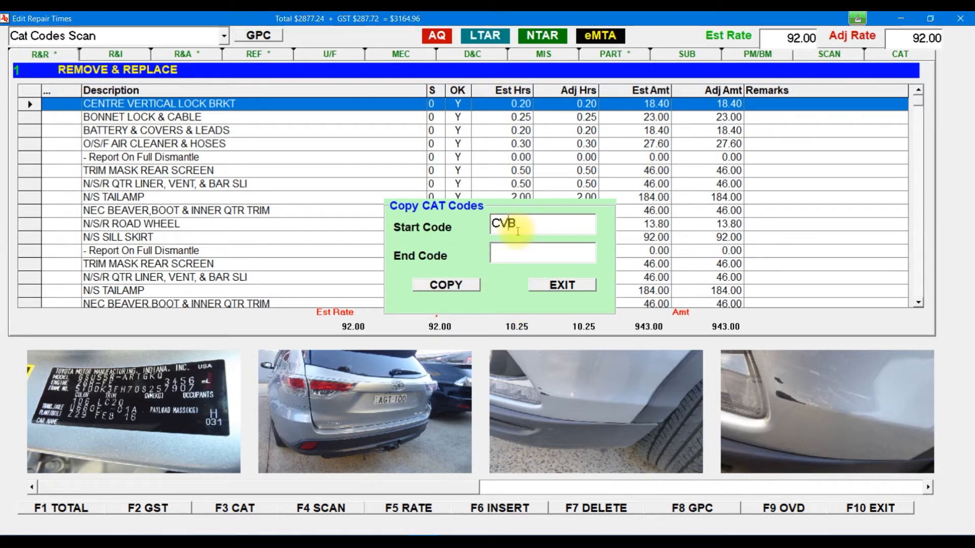
click(455, 287)
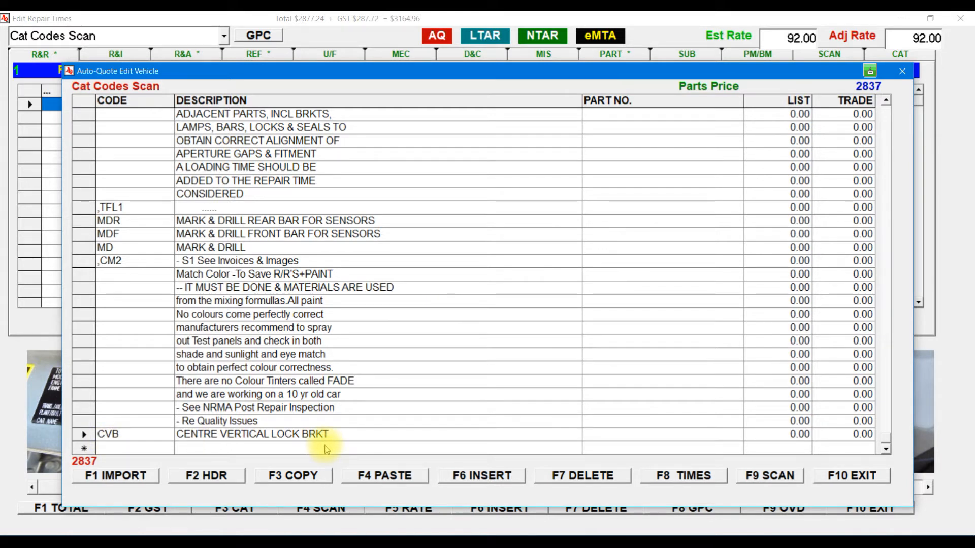
click(854, 476)
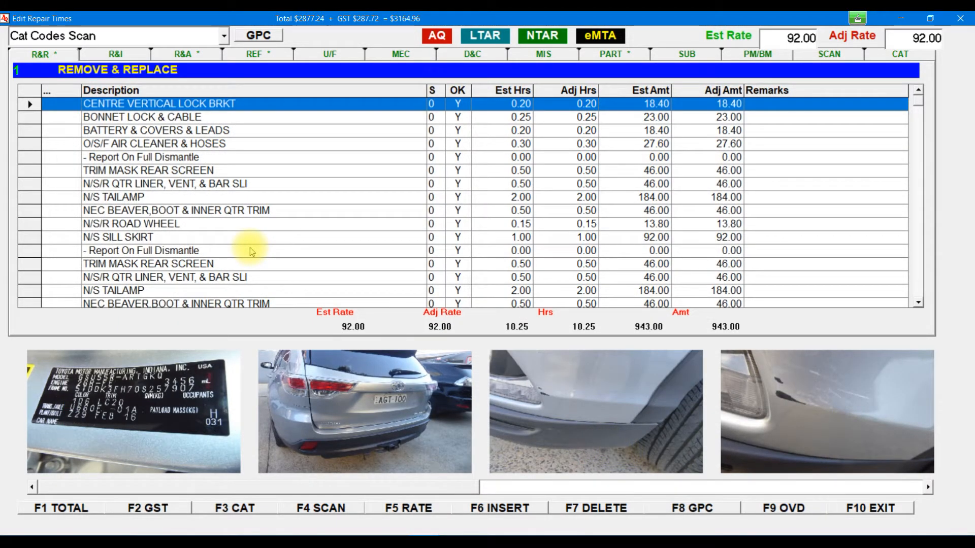
Step: Select the - Report On Full Dismantle through N/S SILL SKIRT lines for copying to CAT codes
click(918, 302)
click(918, 302)
click(918, 302)
click(917, 302)
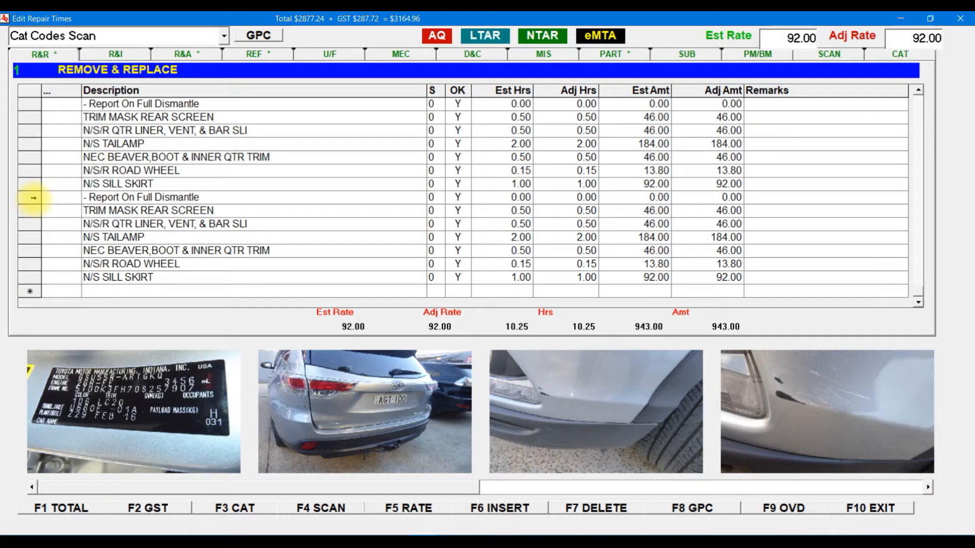
click(33, 198)
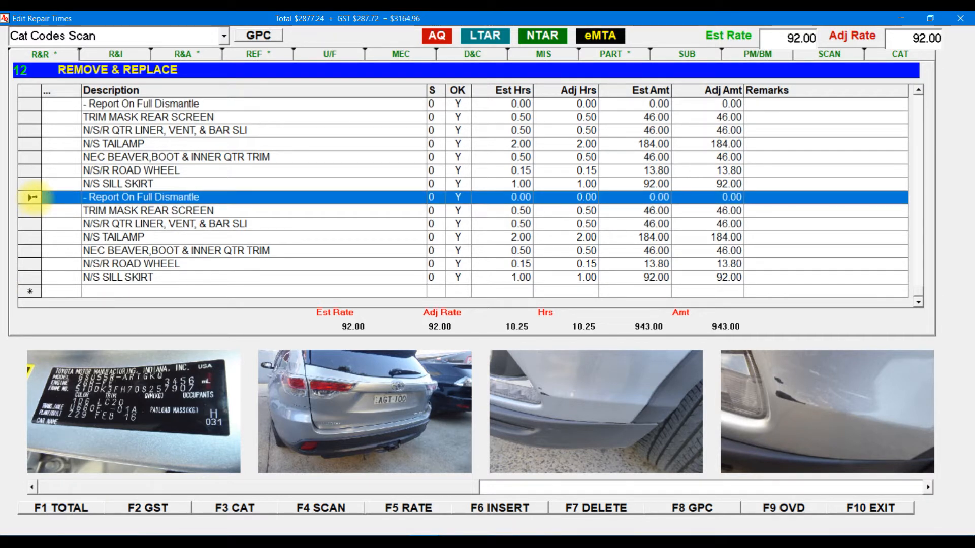
drag(32, 198, 59, 283)
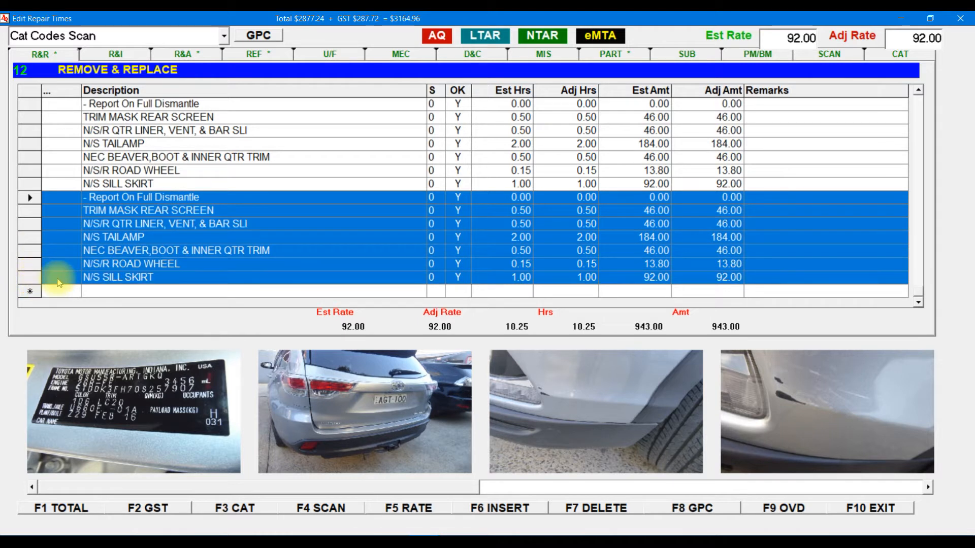
right_click(255, 224)
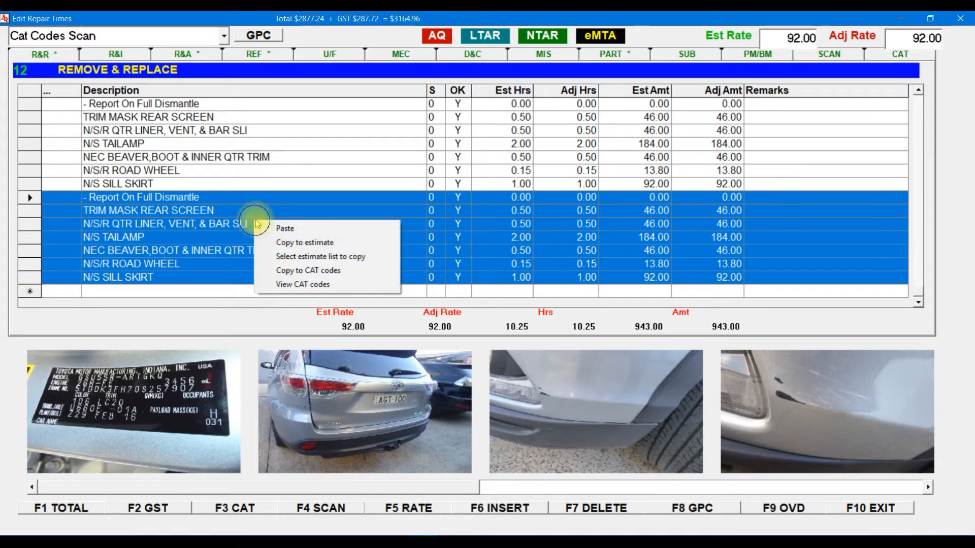
click(318, 270)
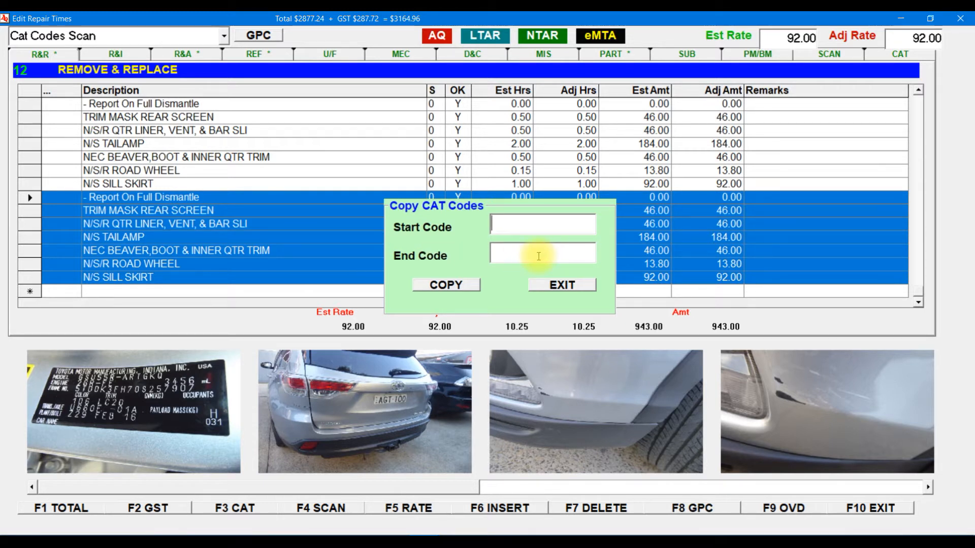
Step: Save them as CAT codes with start code ,RFD and end code ,RFD1
text(,RFD)
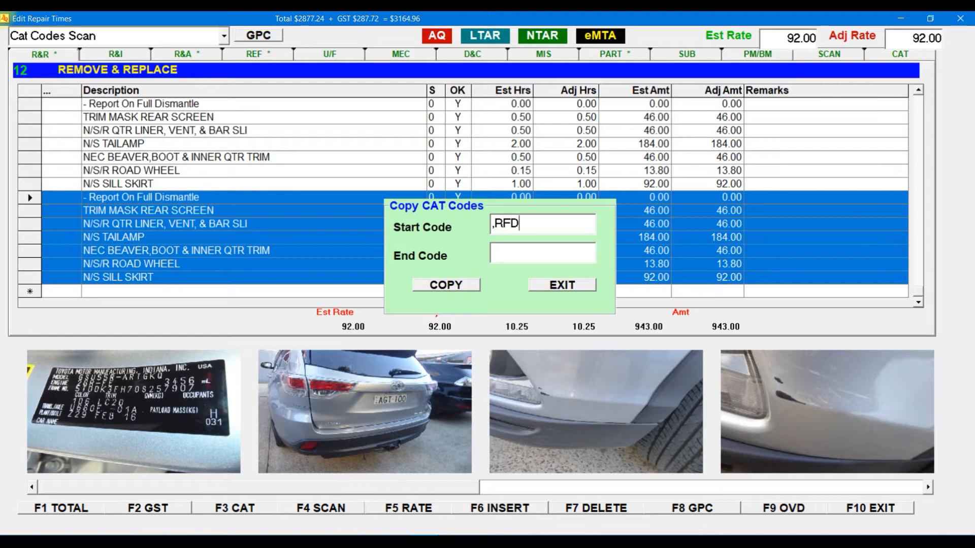
click(518, 255)
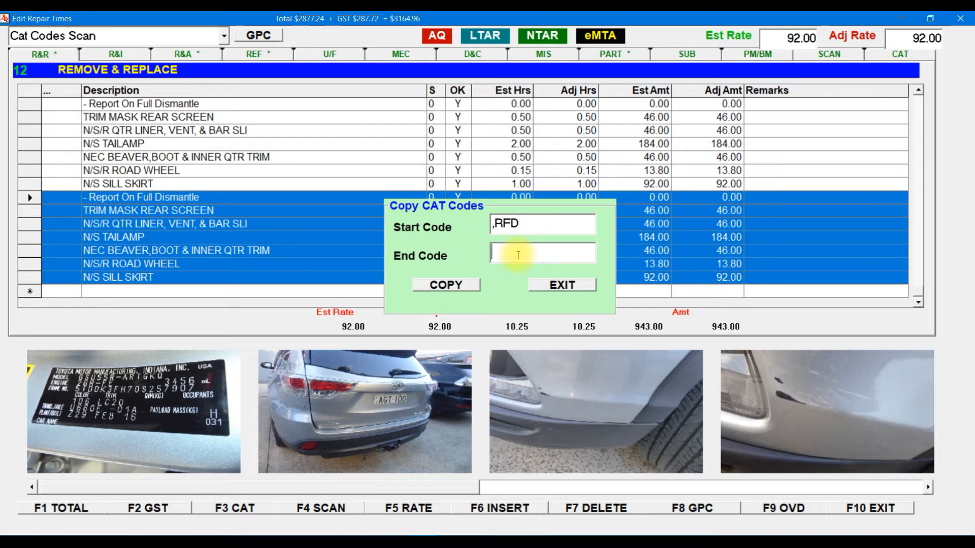
text(,RFD1)
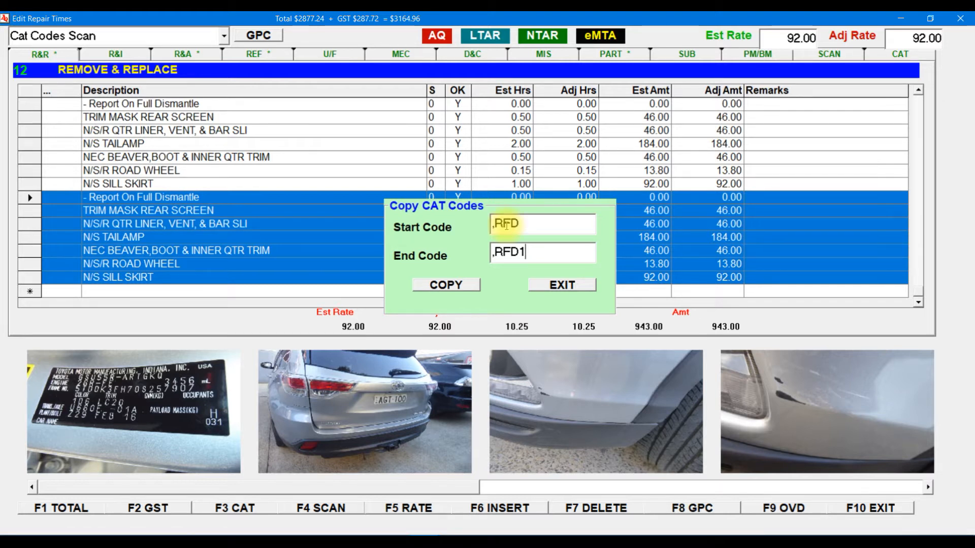
click(437, 285)
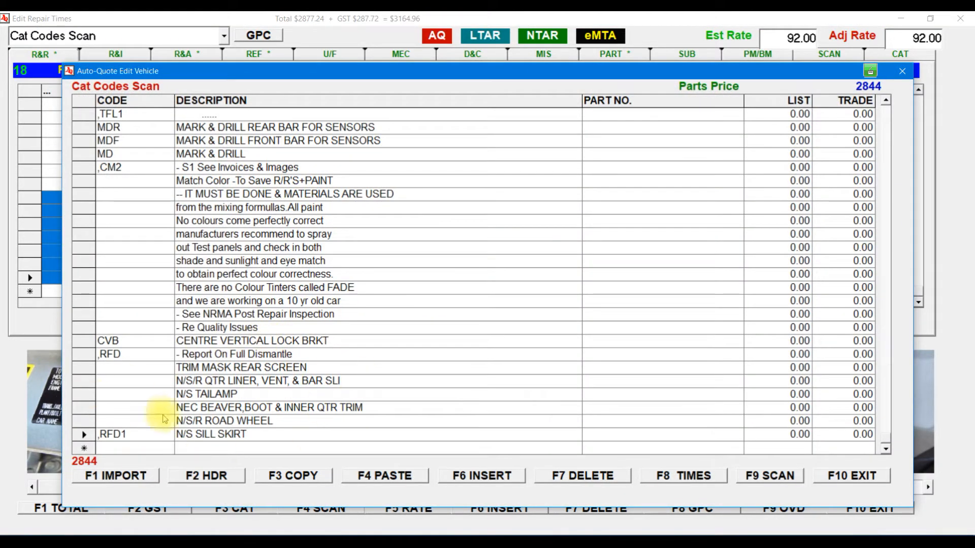
Step: Close the Cat Codes Scan list and start a new line at the end of Remove & Replace
click(870, 475)
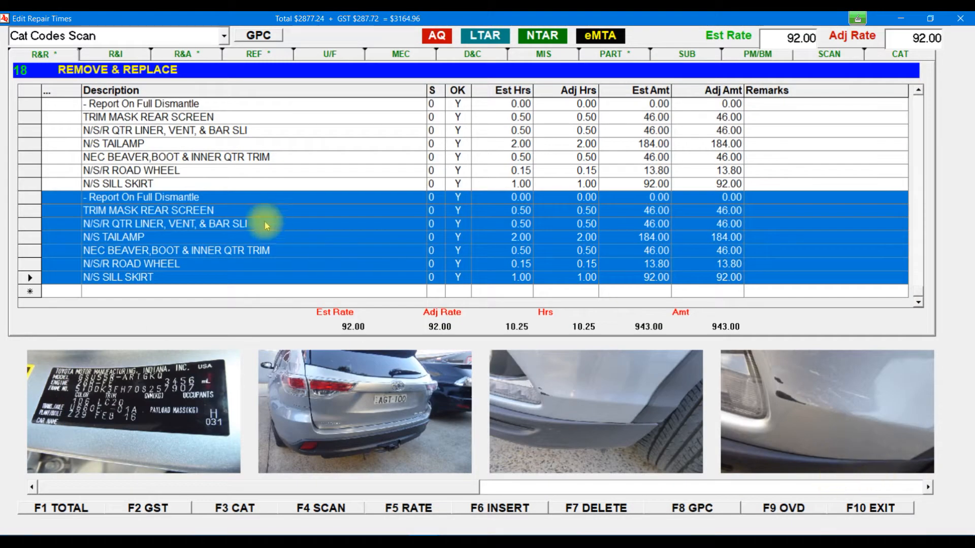
click(772, 508)
click(474, 509)
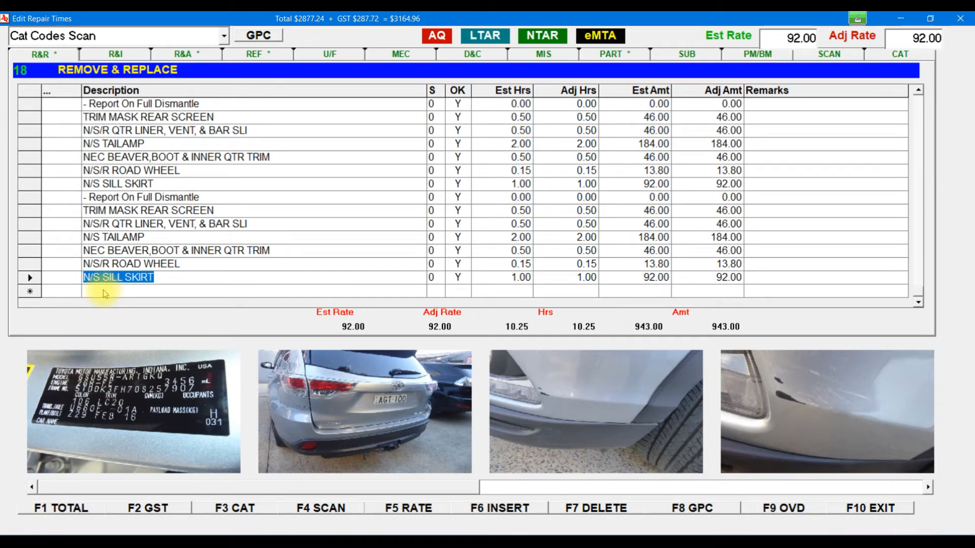
click(105, 291)
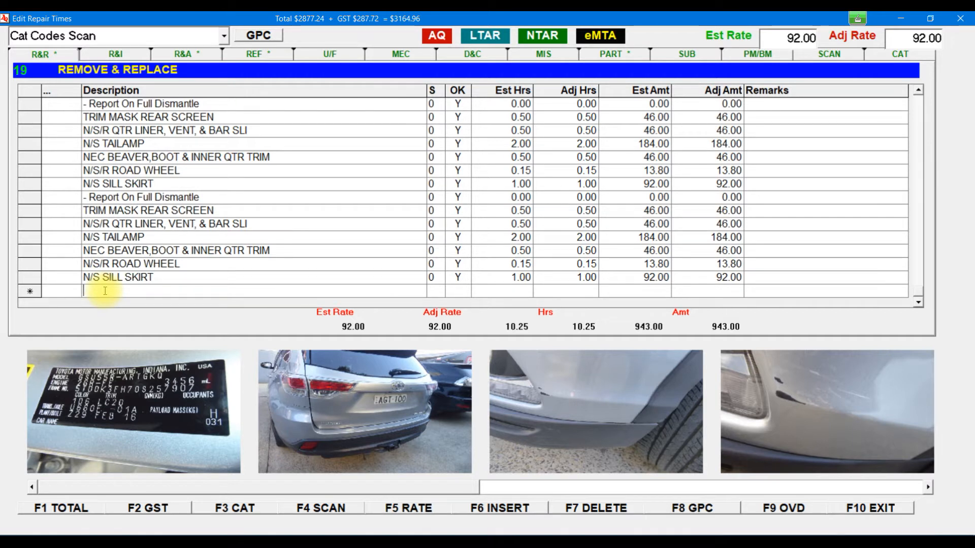
Step: Add the ,RFD dismantle lines and the CVB lock bracket line at the list's end
text(,RFD)
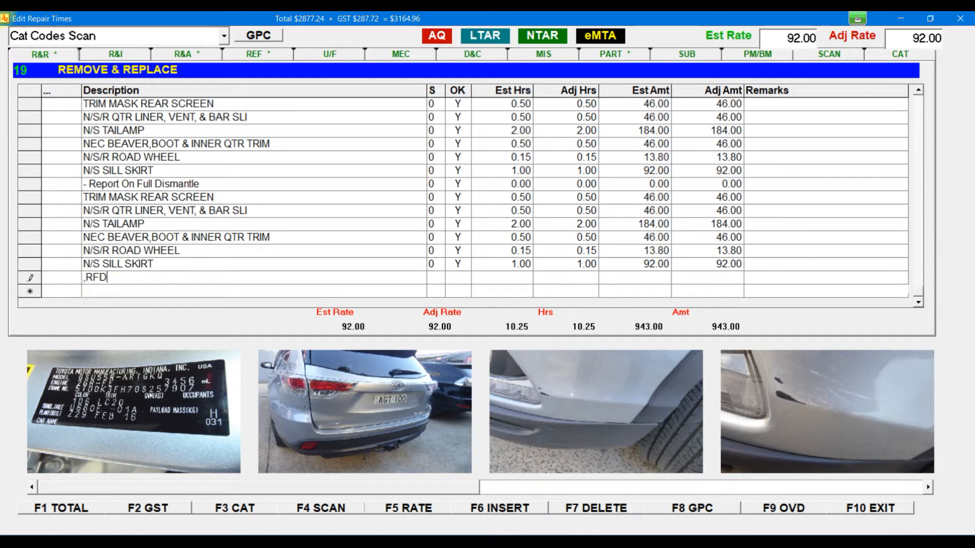
key(Return)
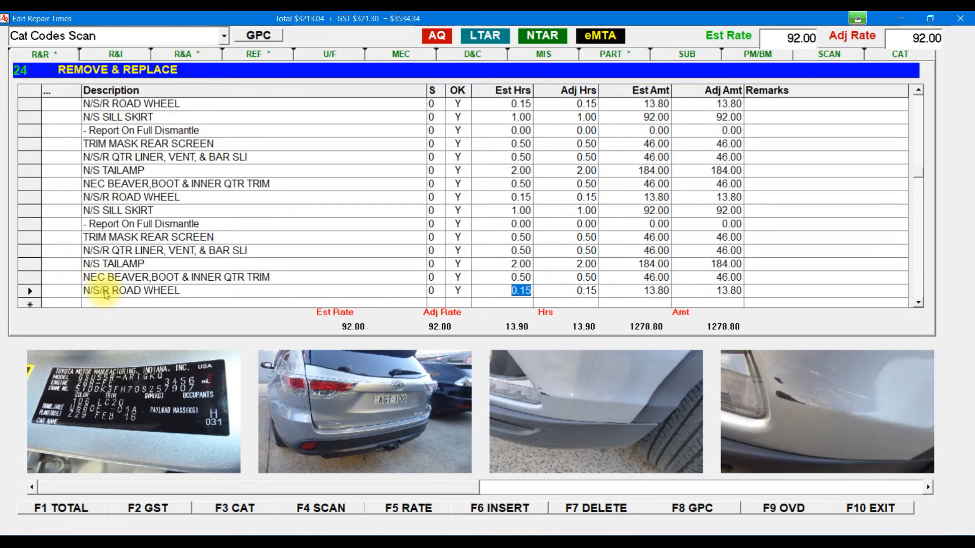
click(106, 305)
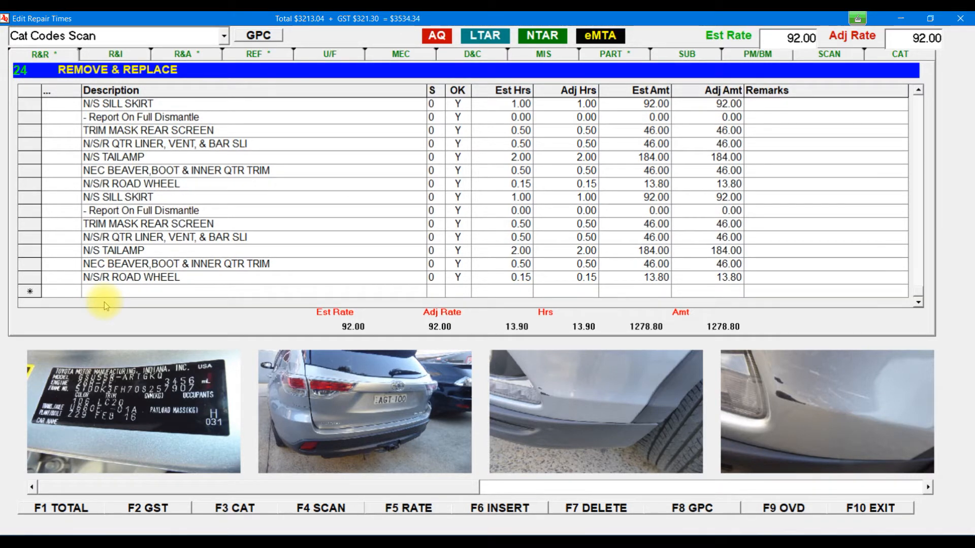
text(CVB)
key(Return)
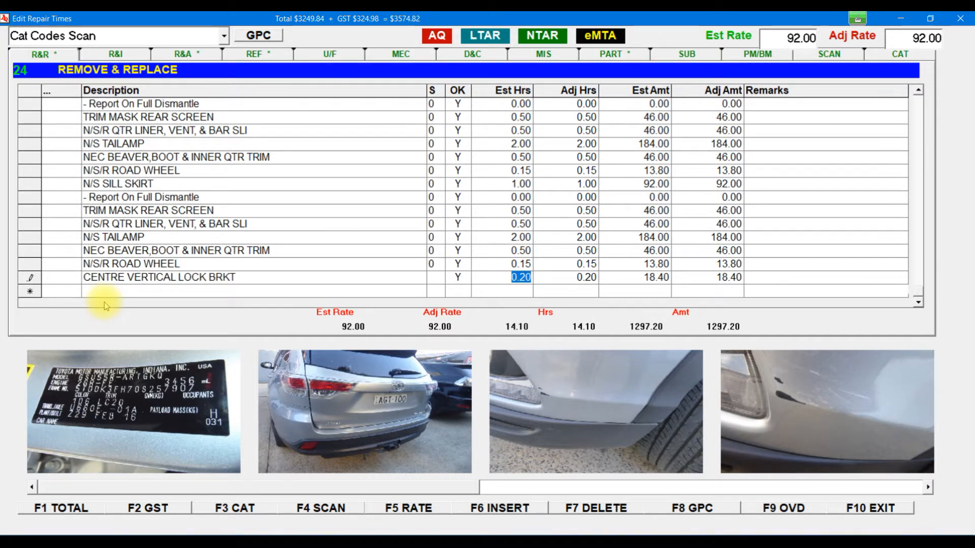
Step: Insert a CVF lock bracket line above O/S/F AIR CLEANER & HOSES
click(918, 113)
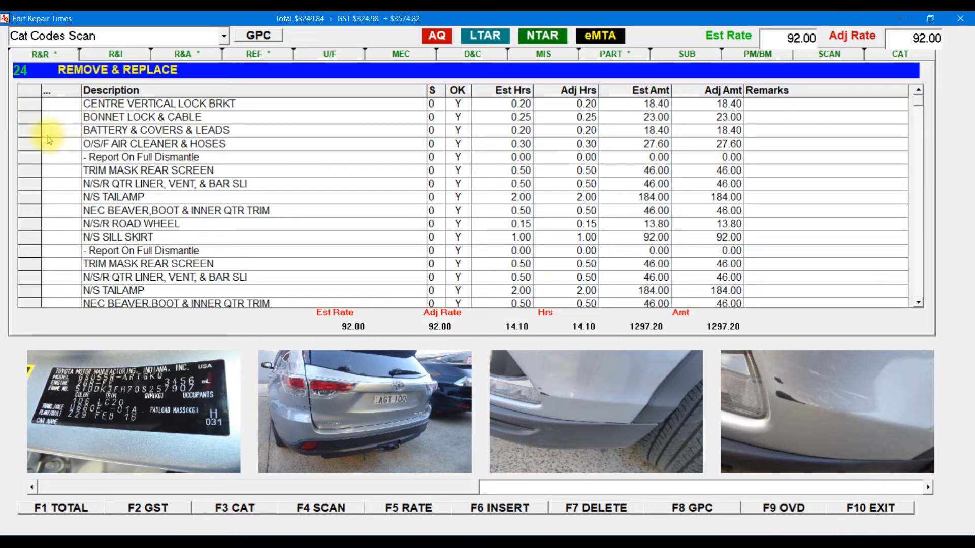
click(31, 147)
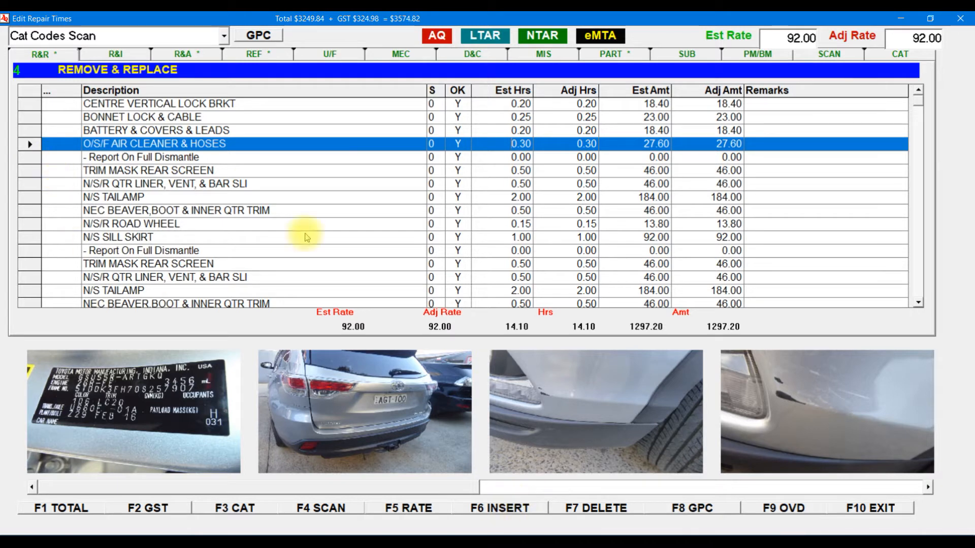
click(498, 508)
click(104, 142)
text(CVF)
double_click(104, 144)
key(Return)
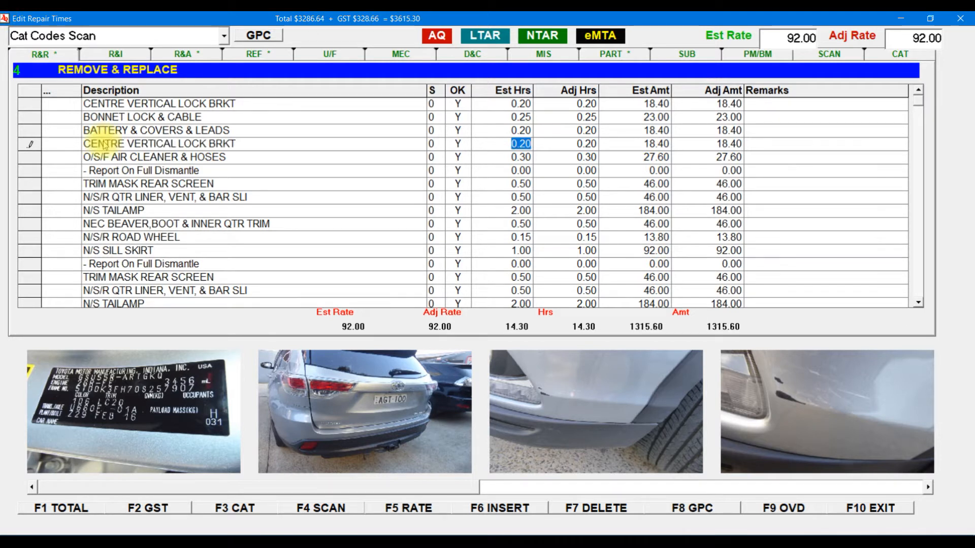
click(32, 144)
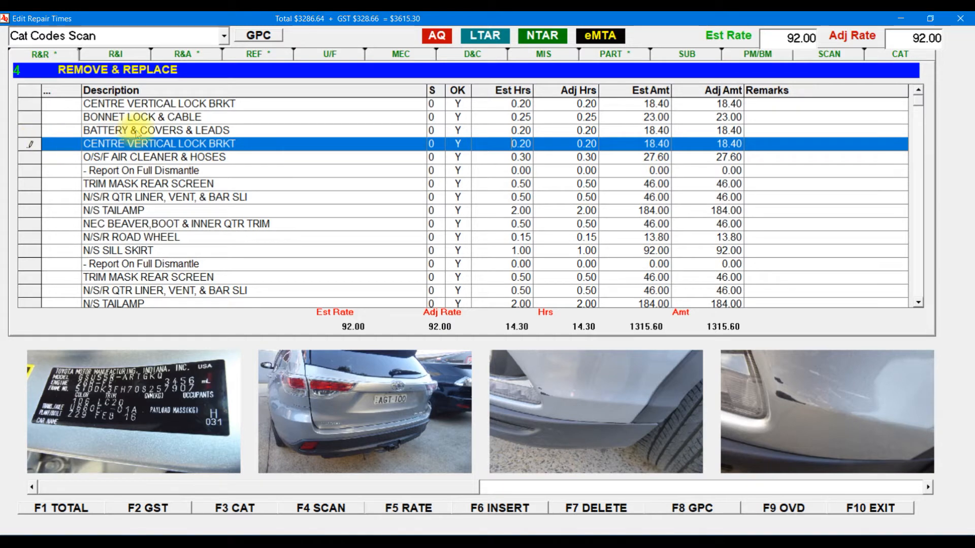
Step: In Repair & Align, insert a ,RFD dismantle line above CENTRE VERTICAL LOCK BRKT
click(206, 56)
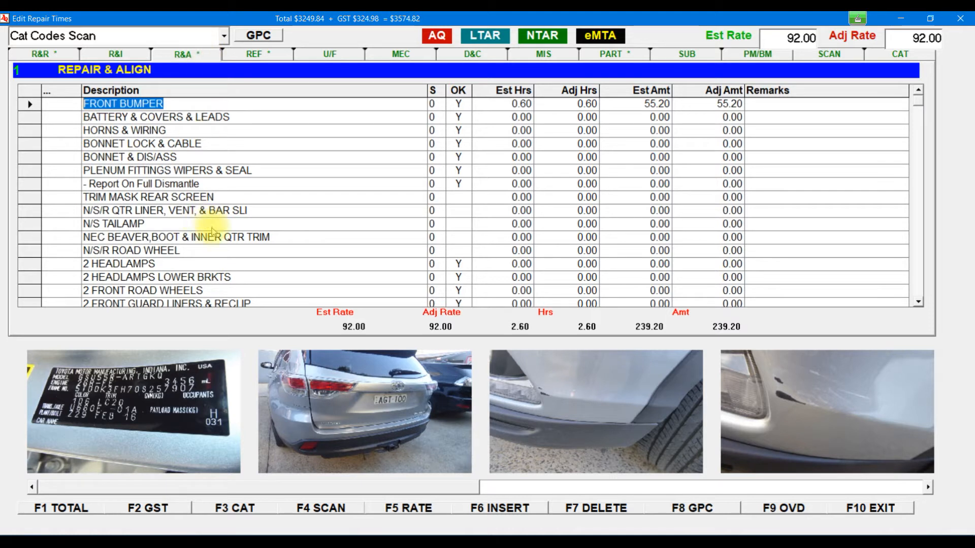
drag(913, 119, 917, 234)
click(29, 237)
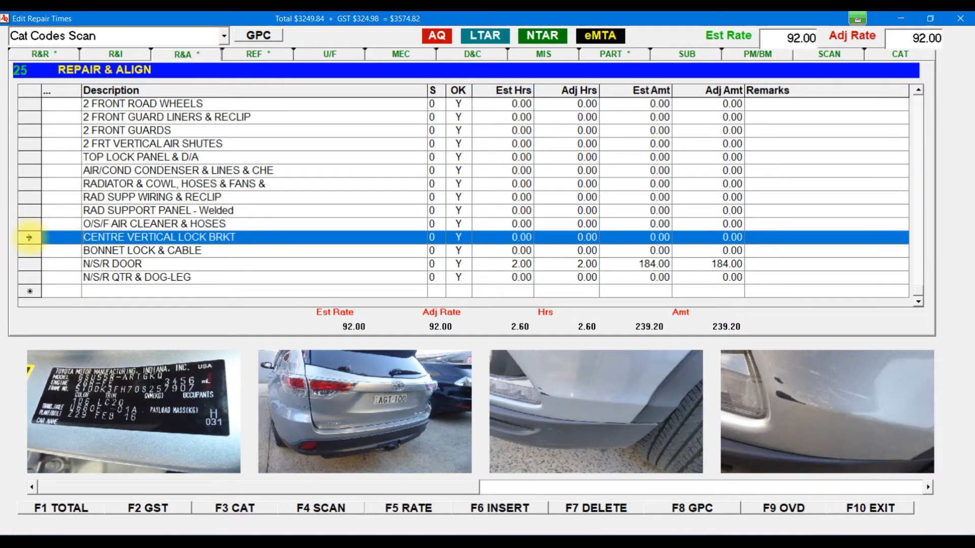
click(542, 505)
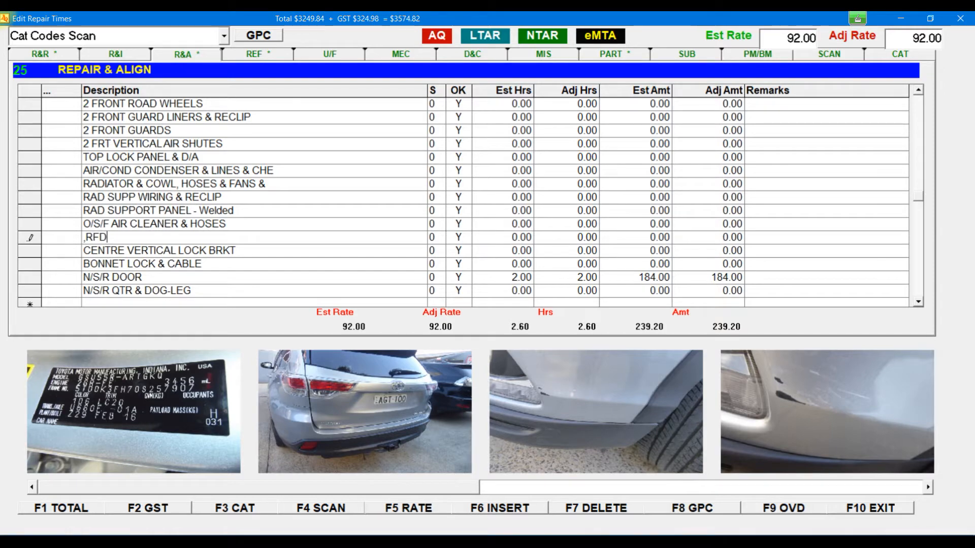
key(Return)
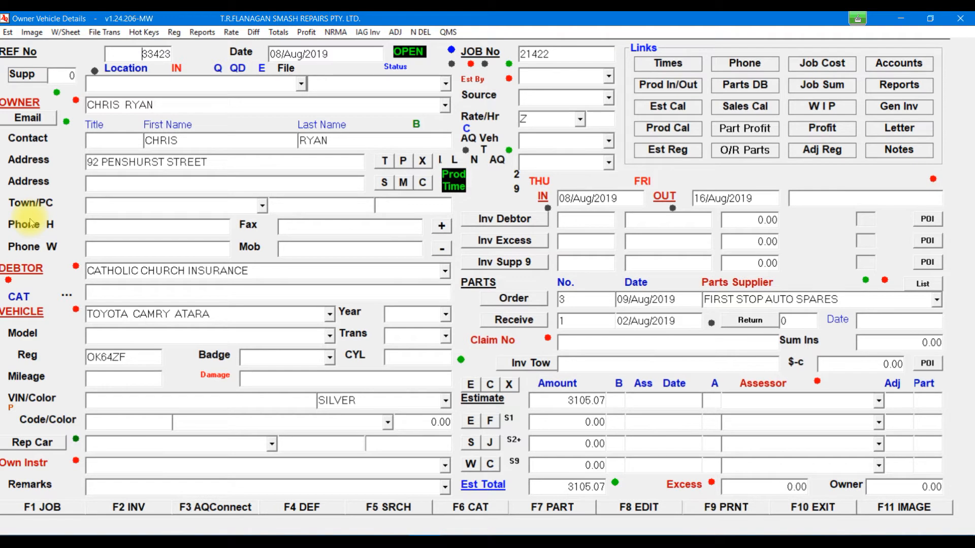
Step: Edit estimate 33423's owner address to town DISNEY, state NSW, postcode 9999
click(647, 507)
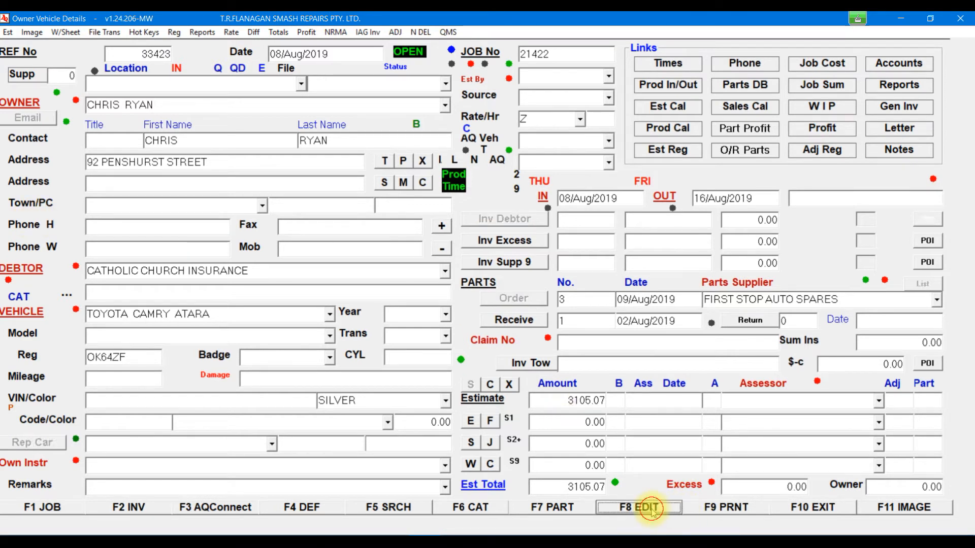
click(135, 203)
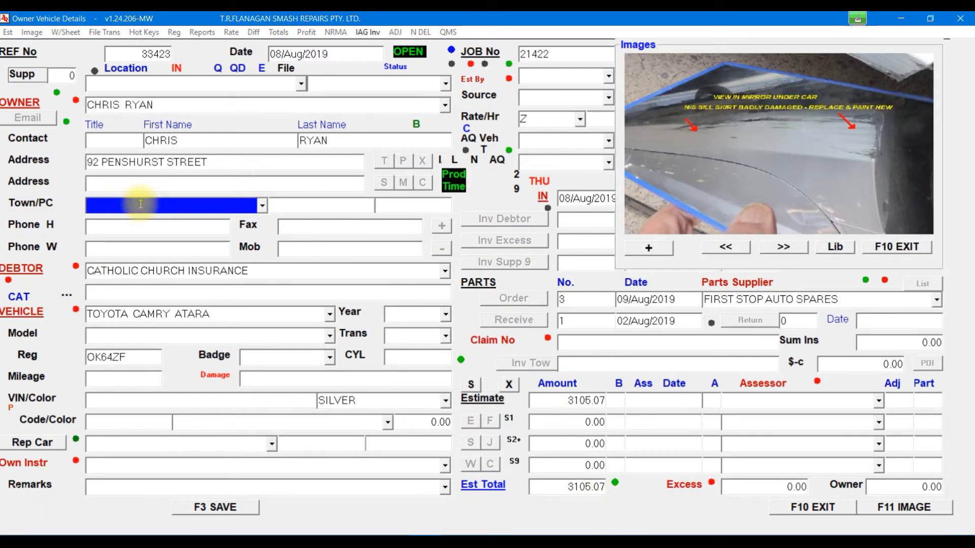
text(DISNEY)
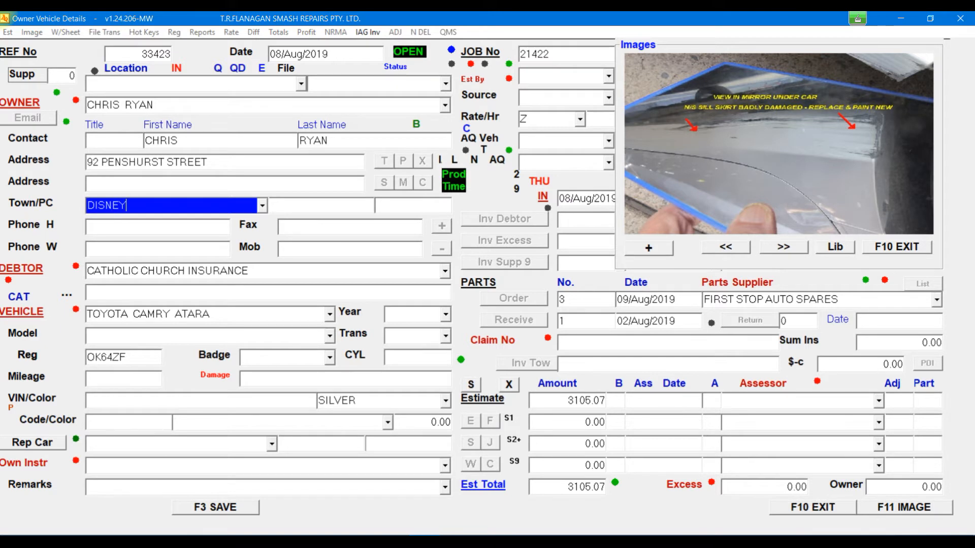
key(Tab)
text(NSW)
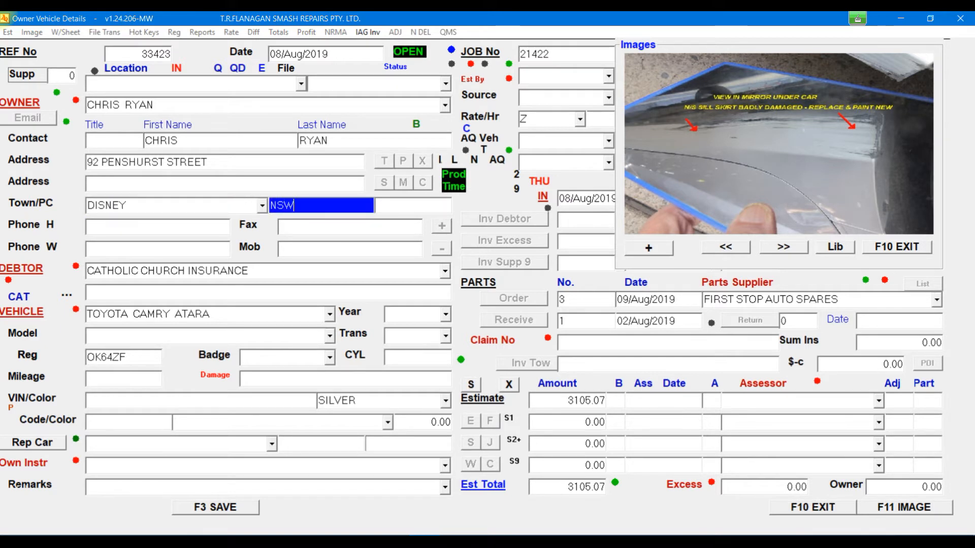
key(Tab)
text(9999)
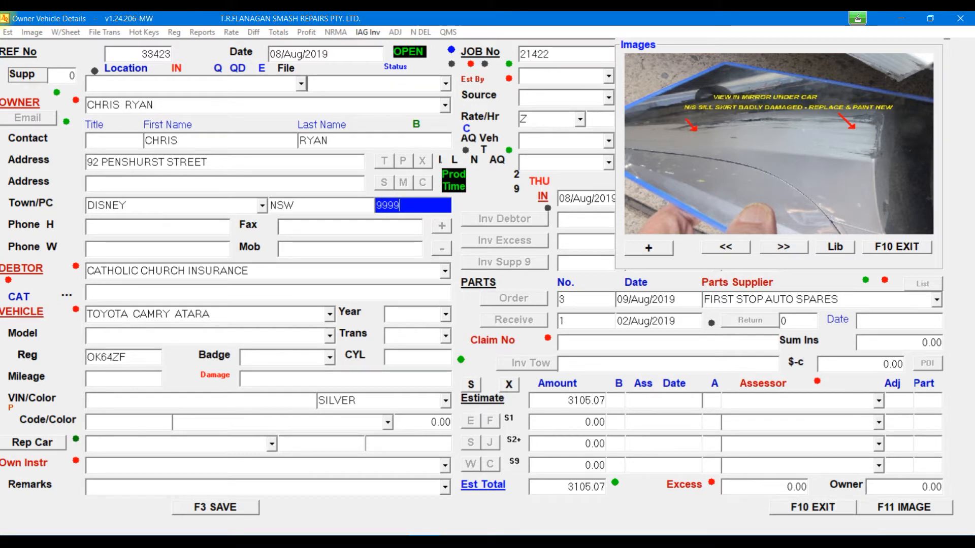
Step: Check the saved towns list, save the address, and move to estimate 33422
click(31, 204)
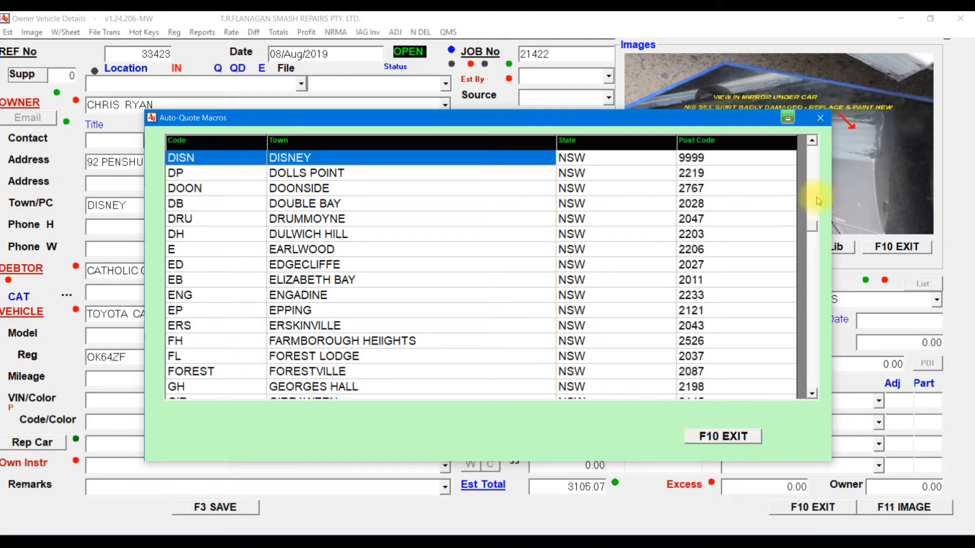
click(734, 438)
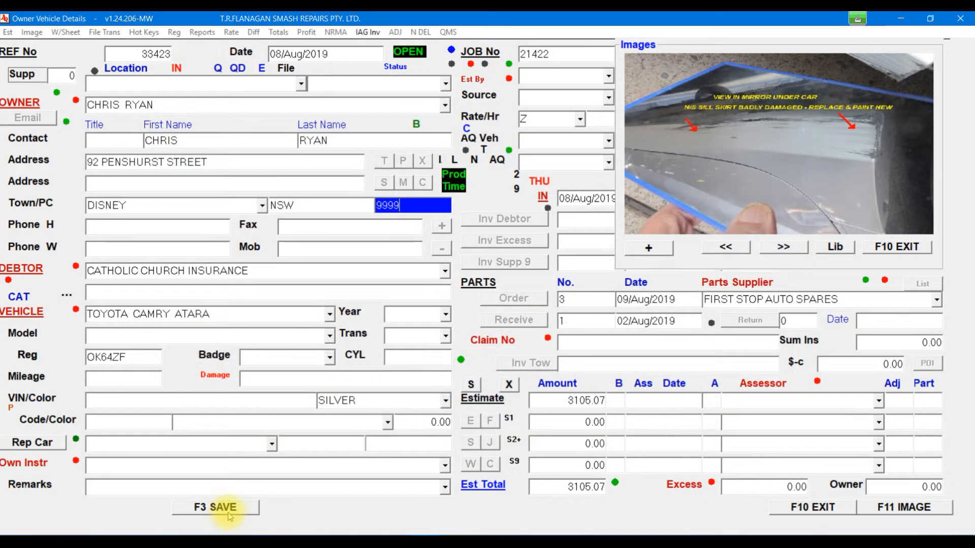
click(229, 508)
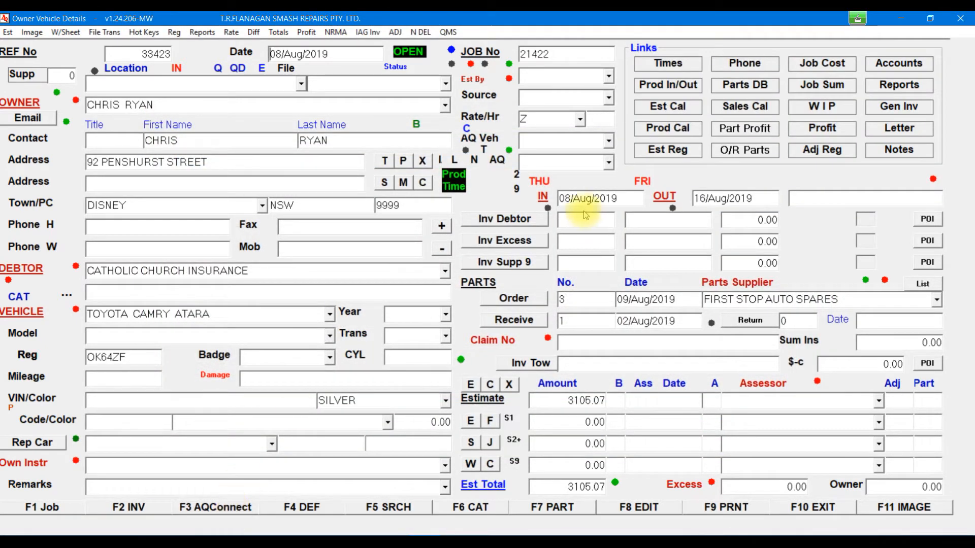
click(442, 248)
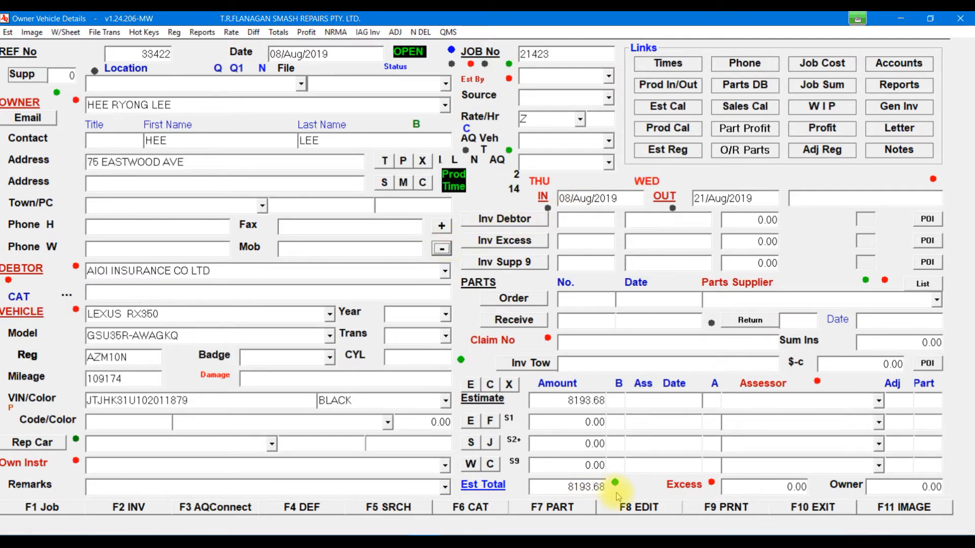
Step: Edit estimate 33422, enter town DISNEY so NSW and 9999 auto-fill, and save
click(623, 506)
click(136, 204)
text(DISNEY)
key(Tab)
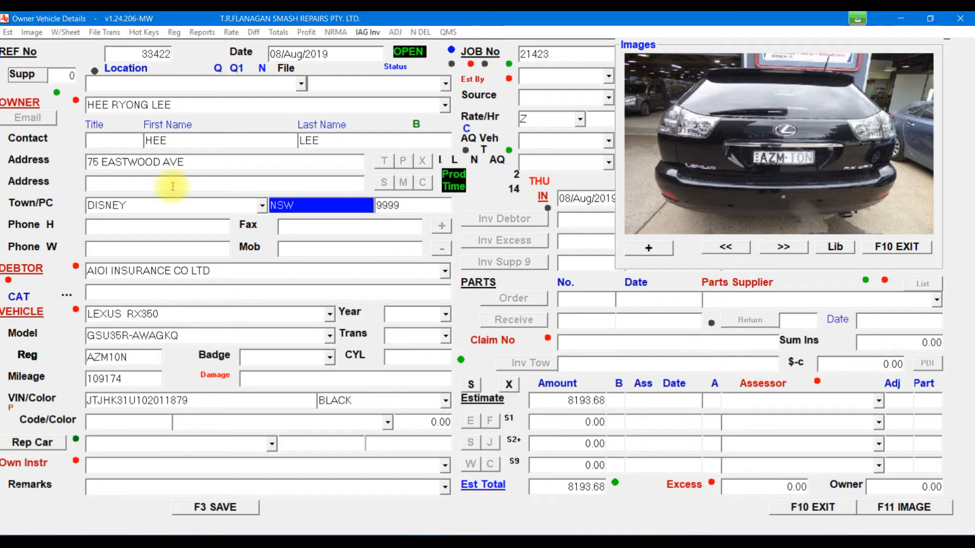
click(235, 508)
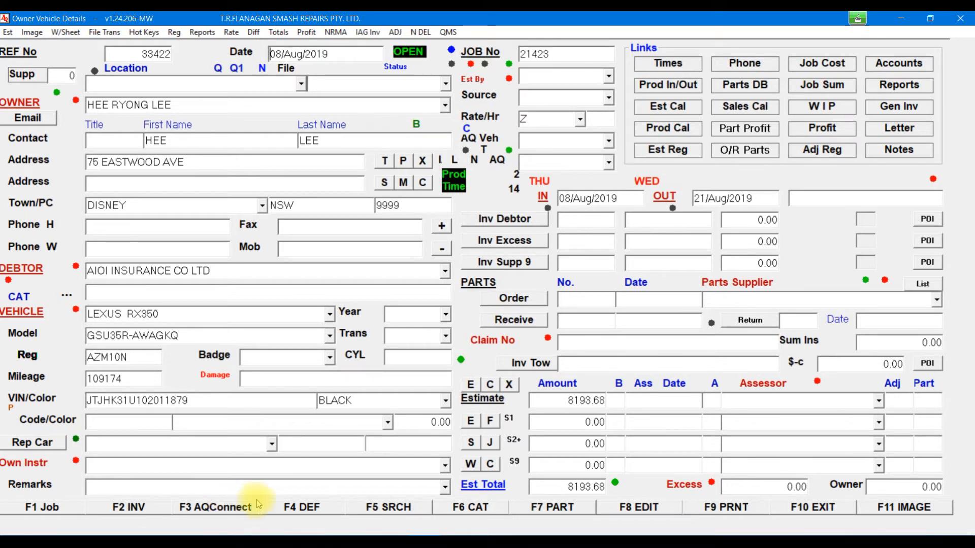
Step: Look up parts suppliers matching 'ALL' in the supplier contact list
double_click(745, 284)
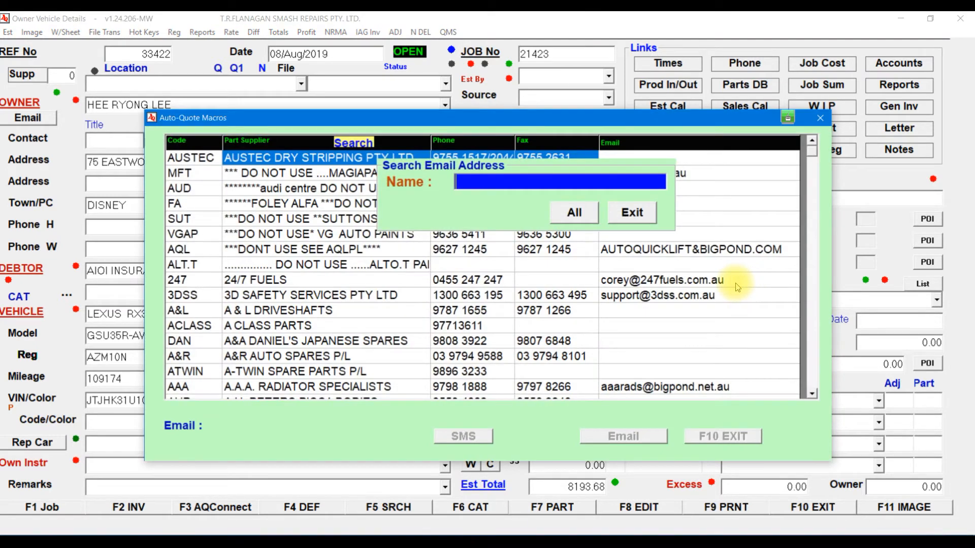
text(ALL)
key(Return)
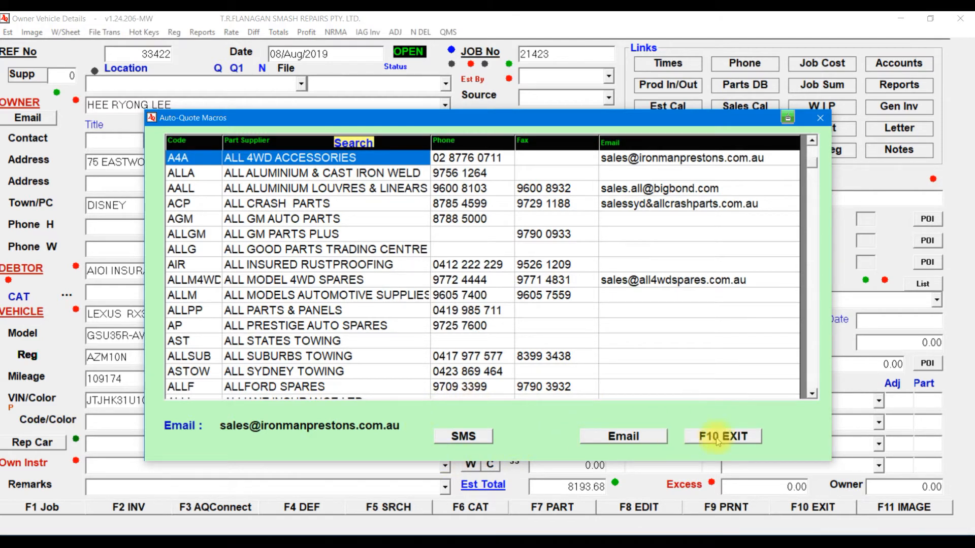
click(746, 439)
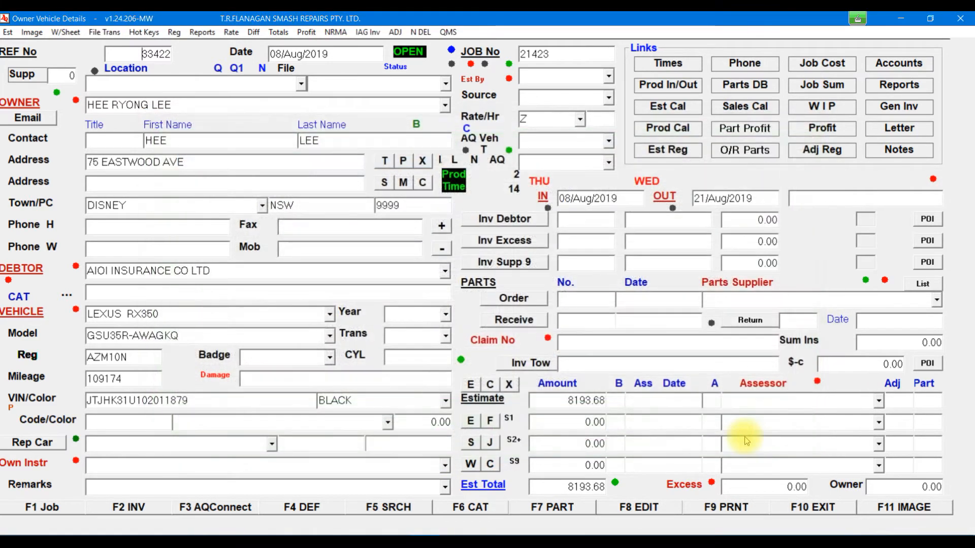
Step: Find assessors matching 'PET' and start an SMS to the chosen assessor
click(758, 388)
text(PET)
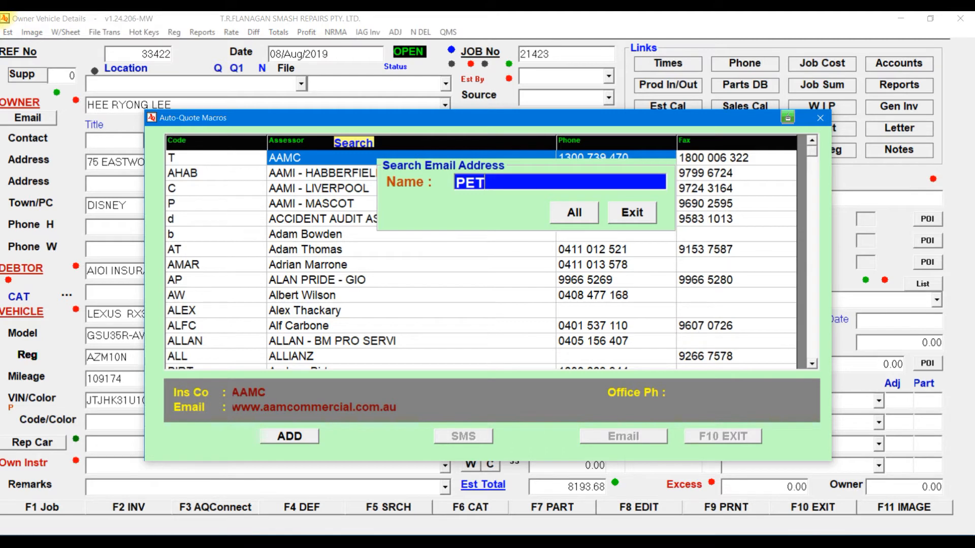
key(Return)
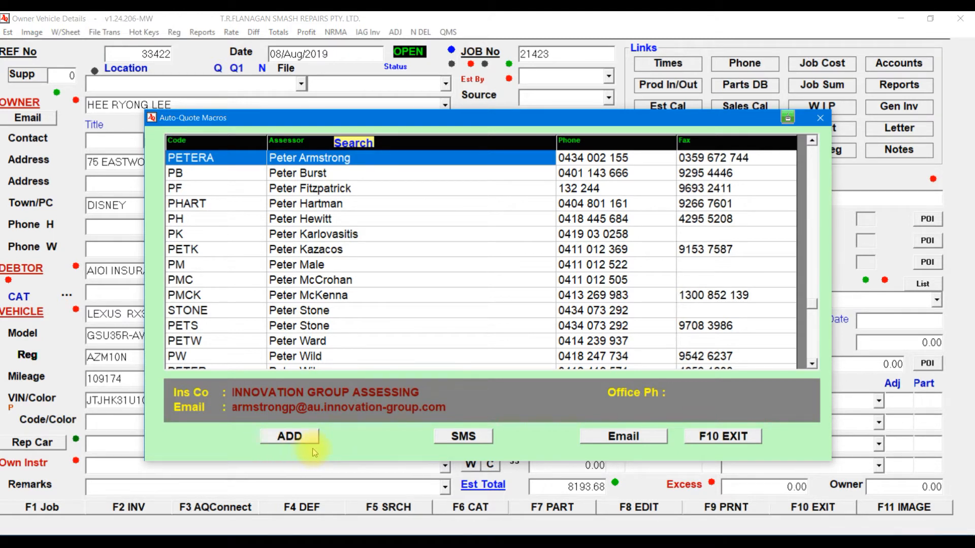
click(464, 436)
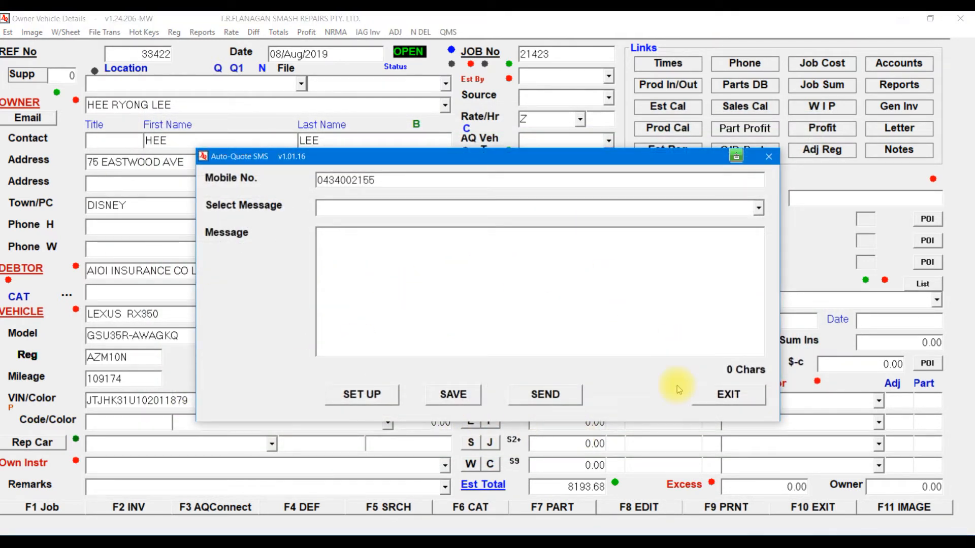
Step: Close the Auto-Quote SMS window without sending
click(728, 395)
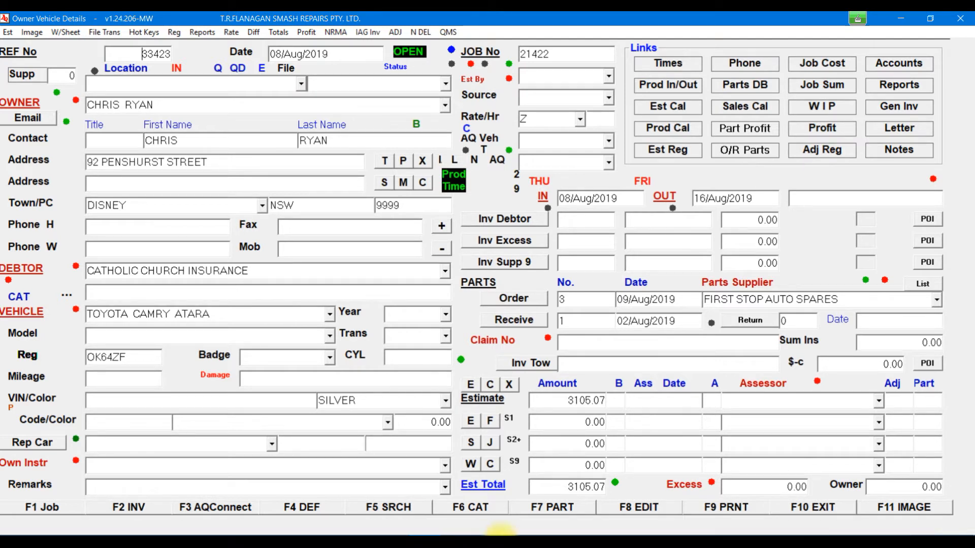
click(750, 320)
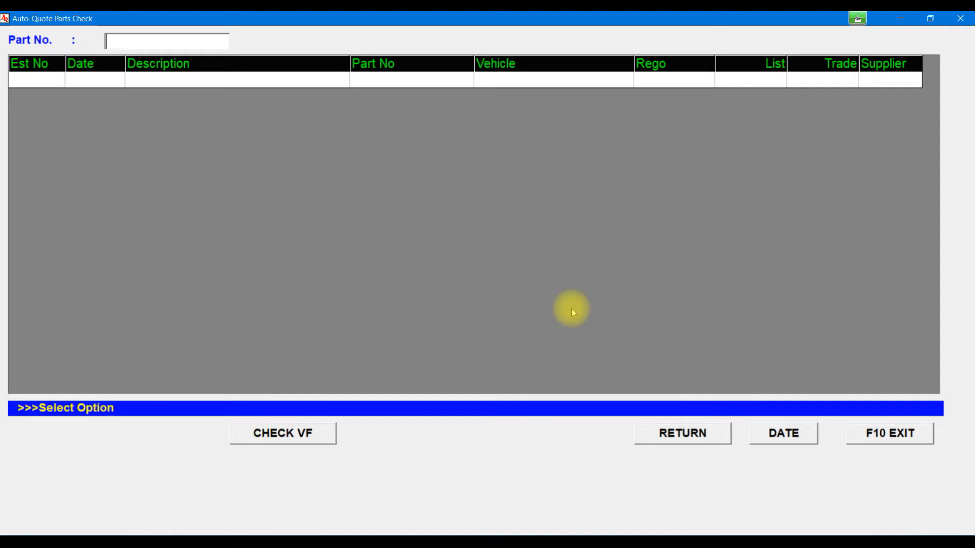
click(889, 435)
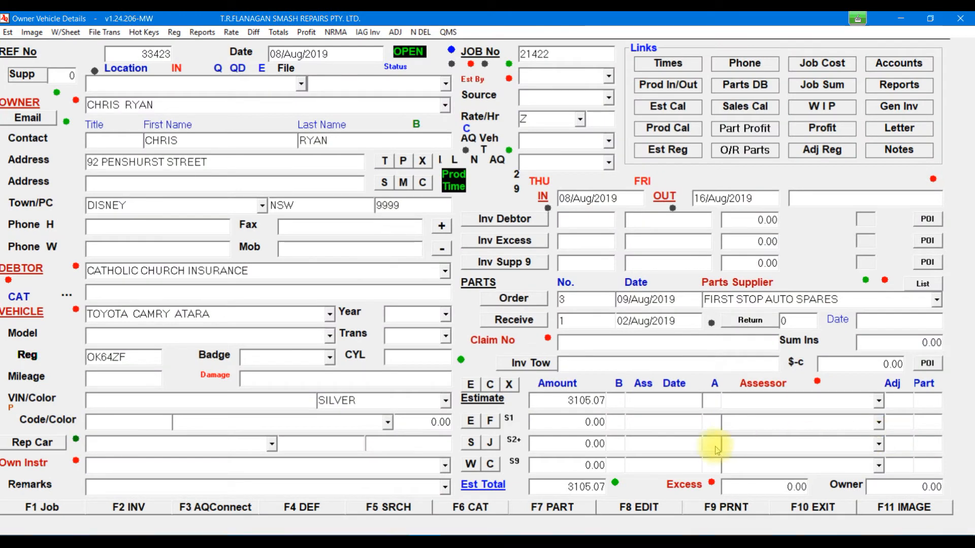
click(569, 508)
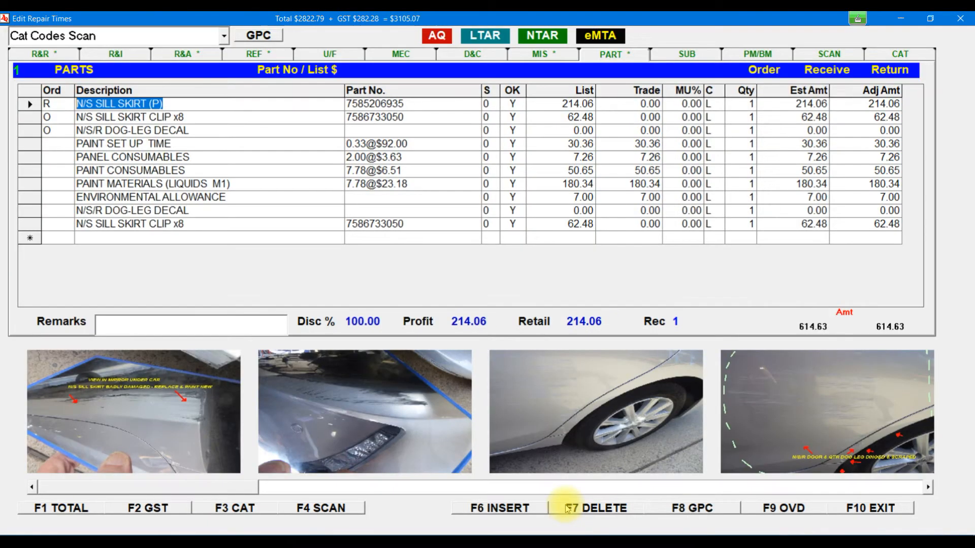
click(417, 103)
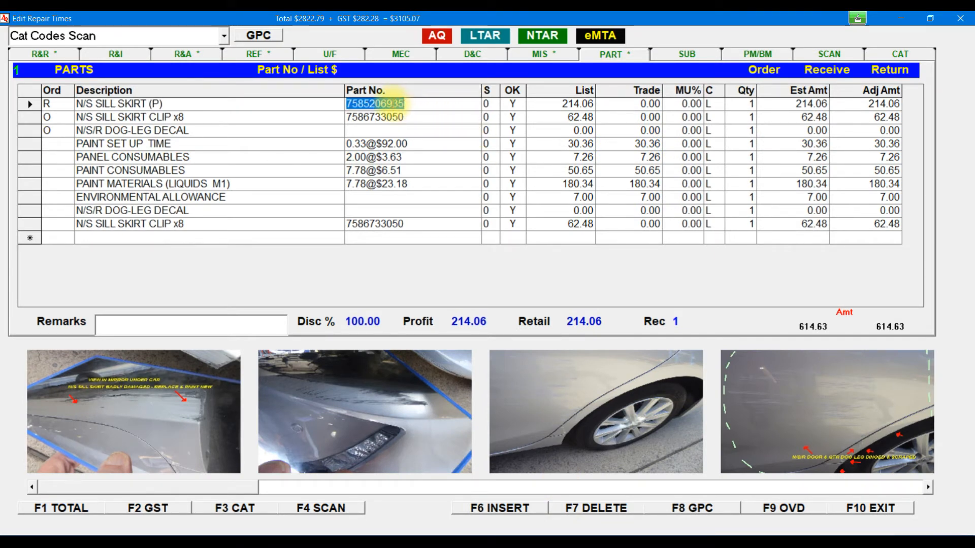
right_click(396, 104)
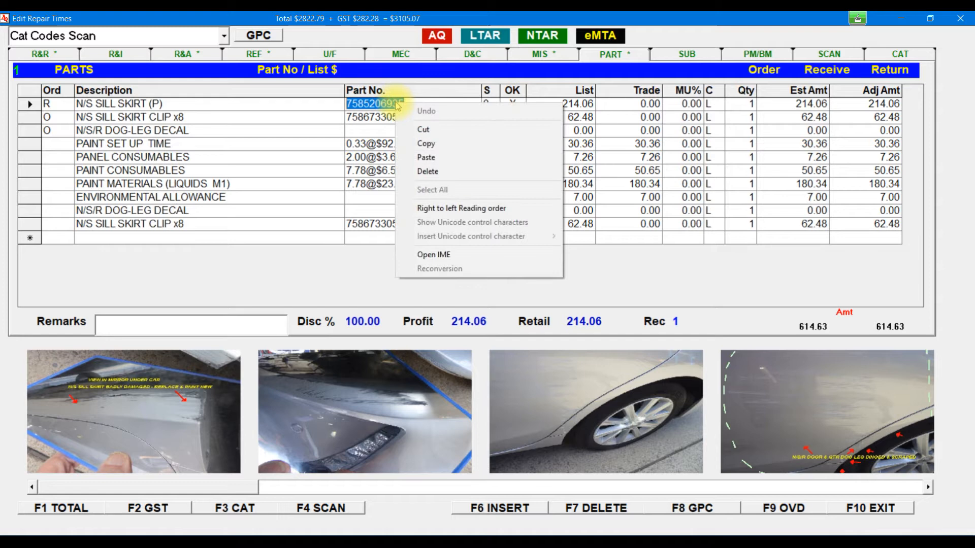
click(439, 144)
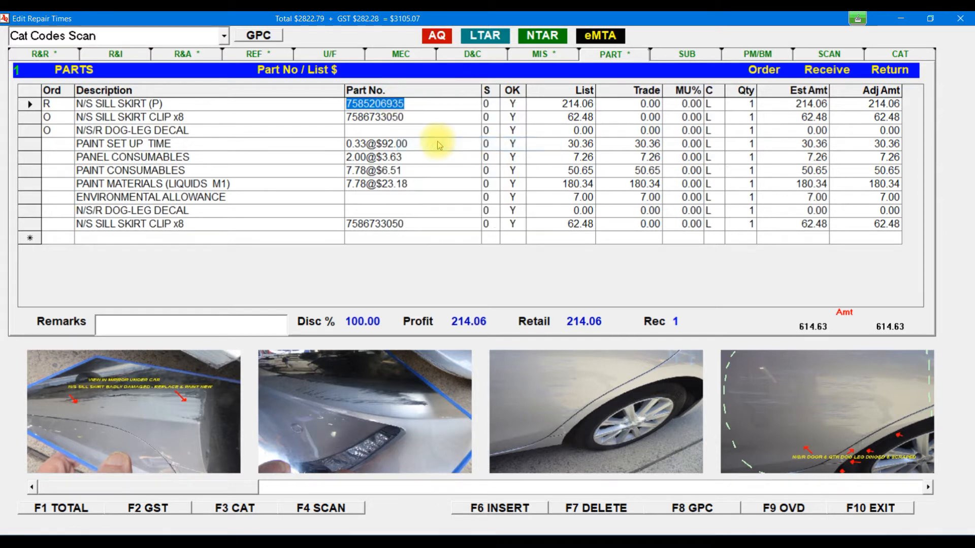
click(807, 510)
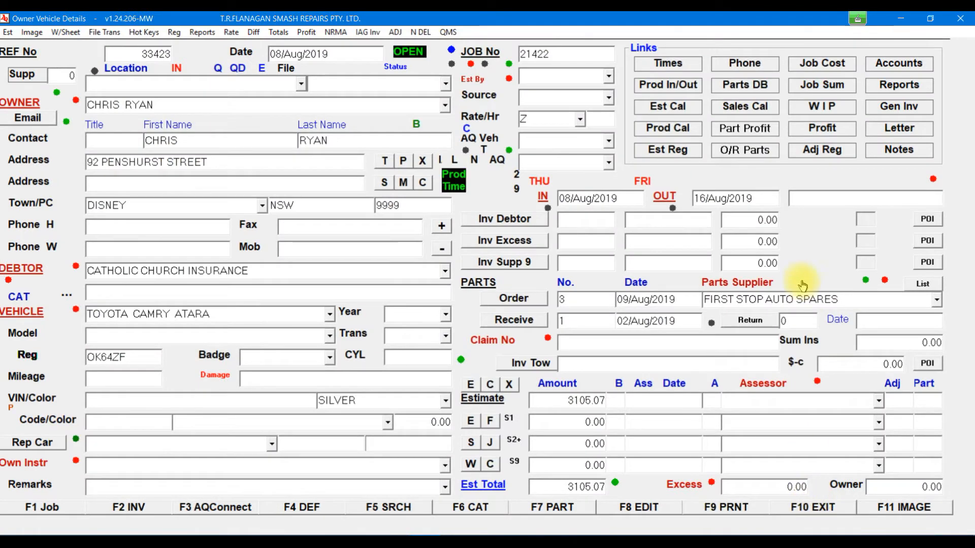
click(751, 320)
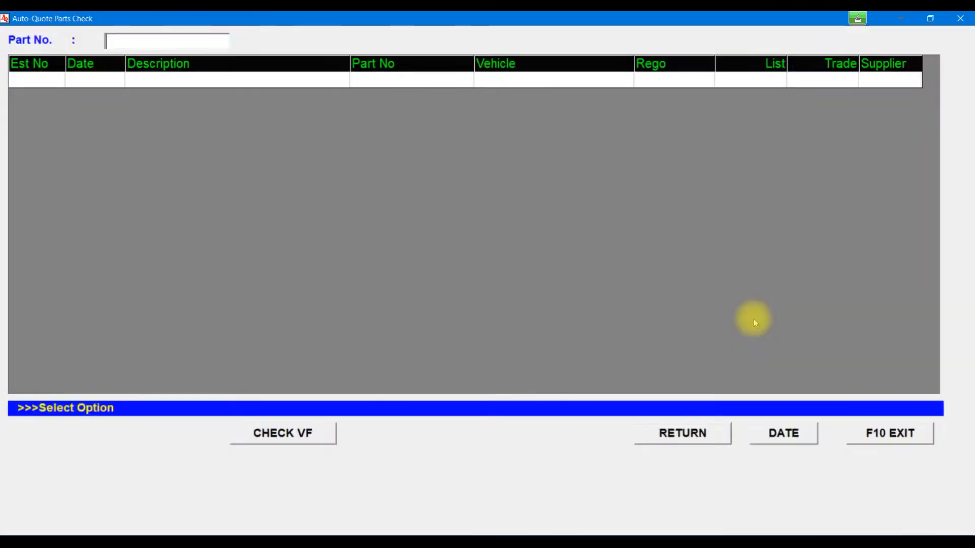
right_click(164, 39)
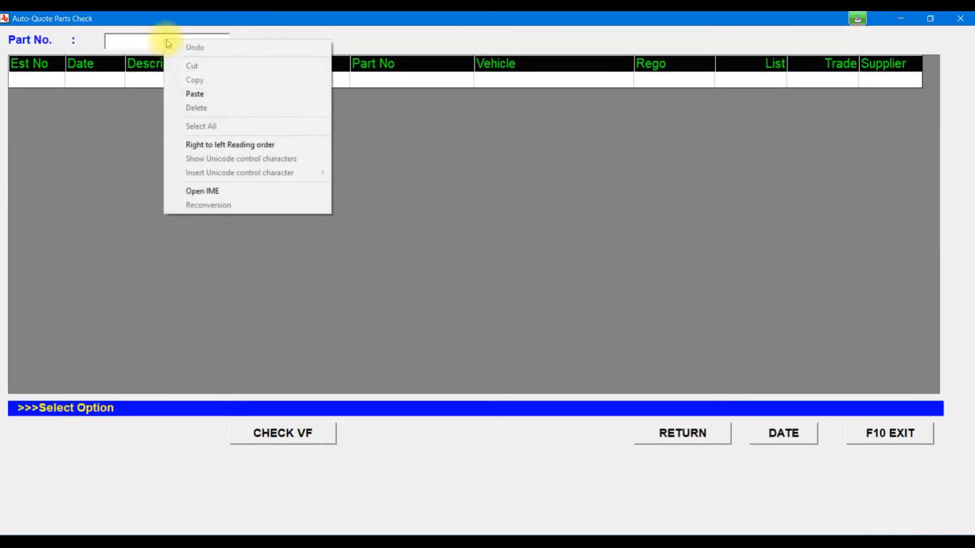
click(195, 94)
key(Return)
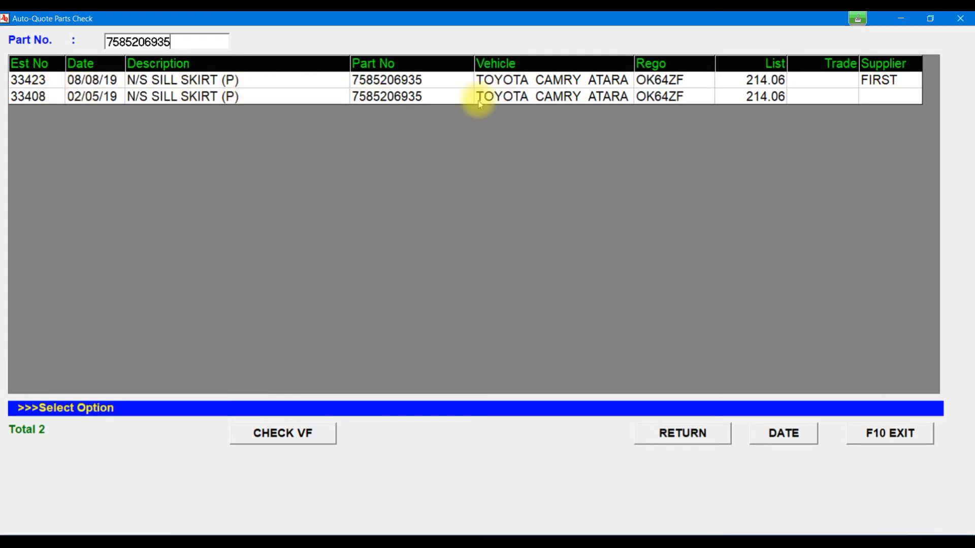
click(299, 97)
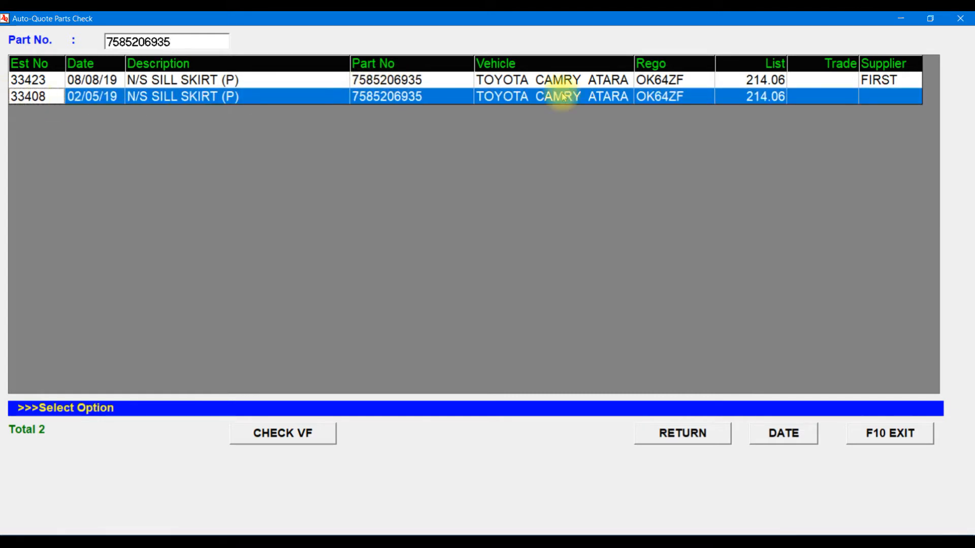
Step: View estimate 33408's return parts list, then reopen Parts Check
click(704, 434)
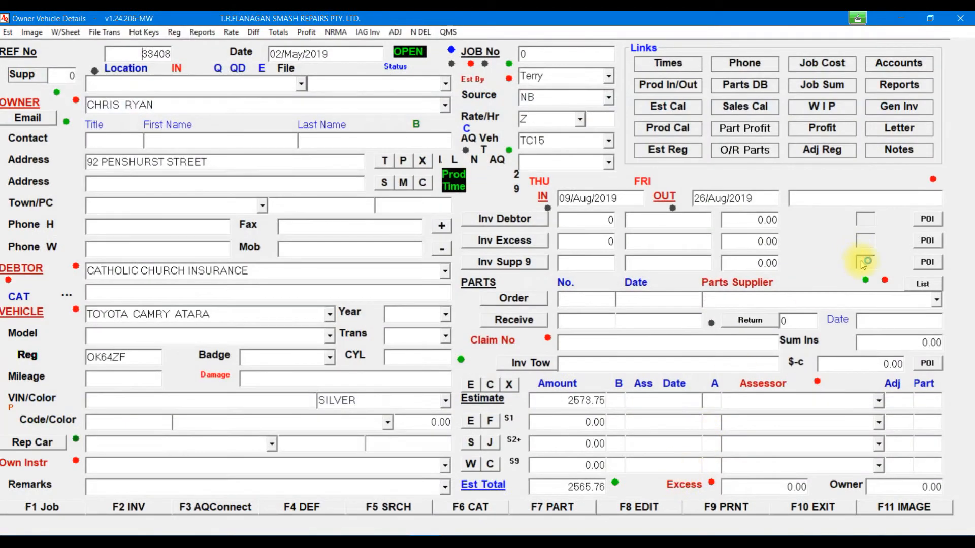
click(866, 266)
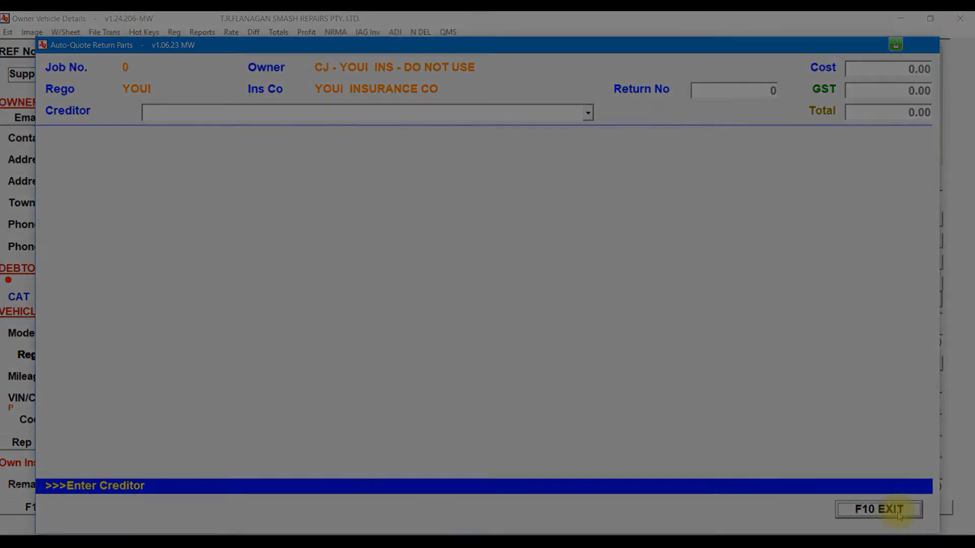
click(903, 513)
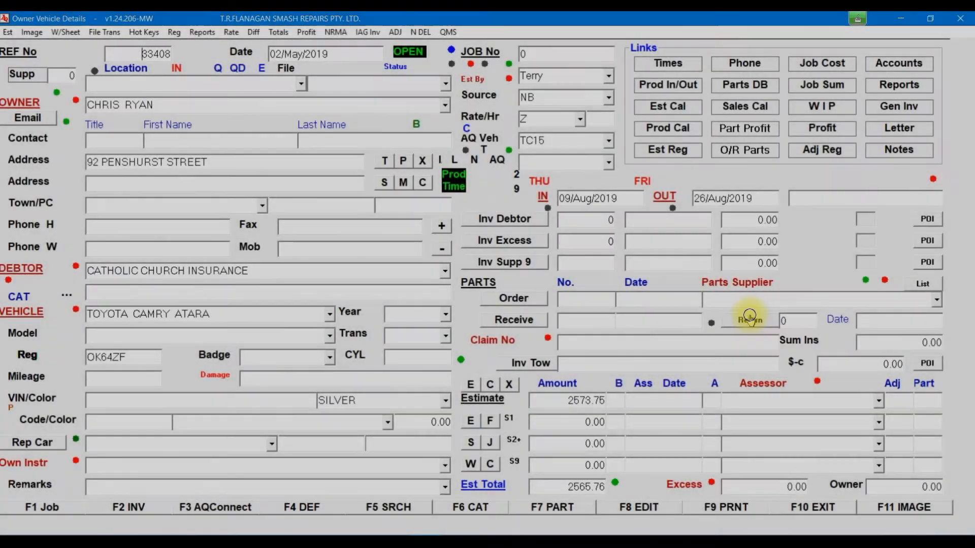
click(750, 320)
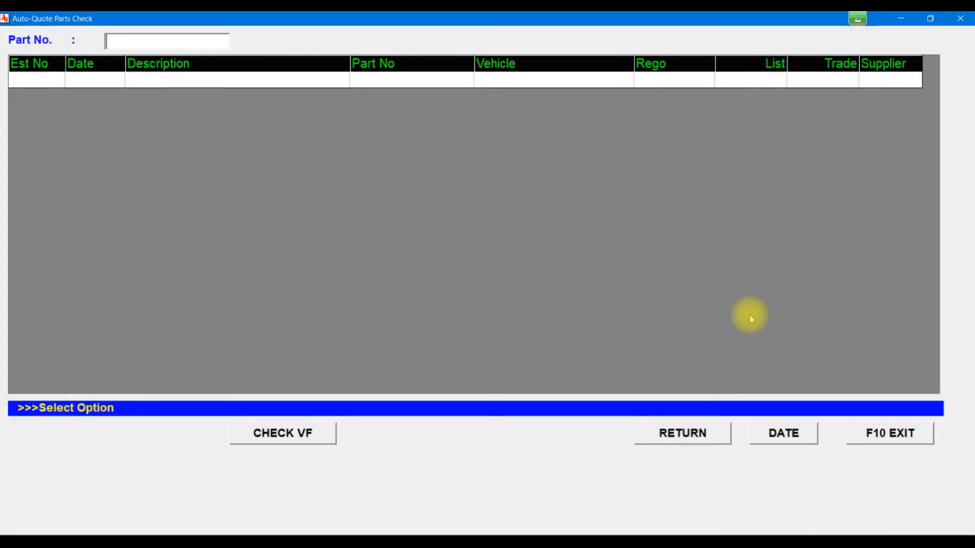
click(270, 435)
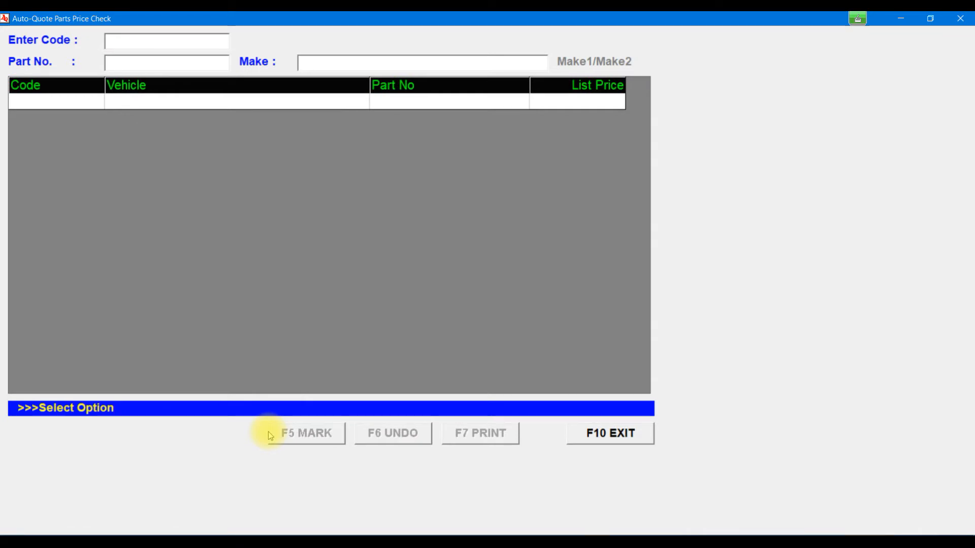
click(180, 66)
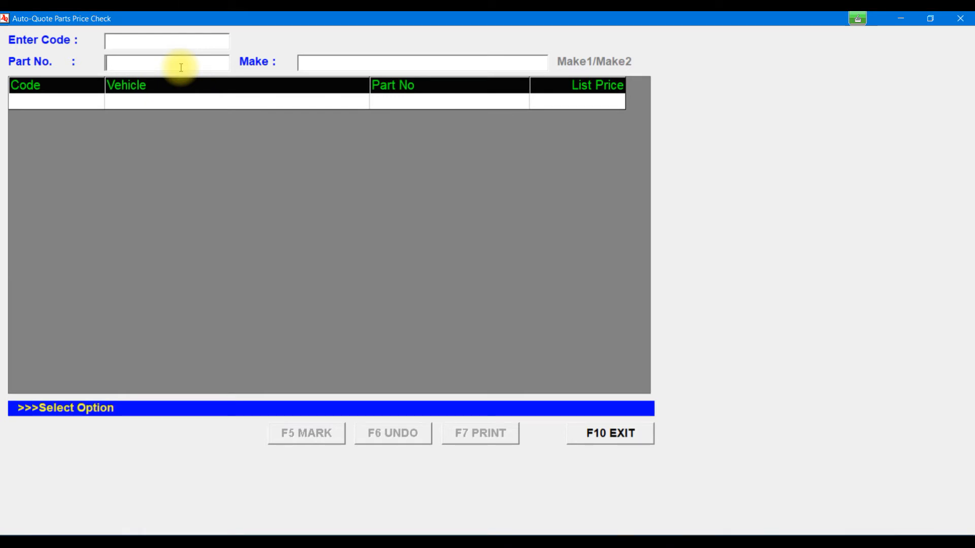
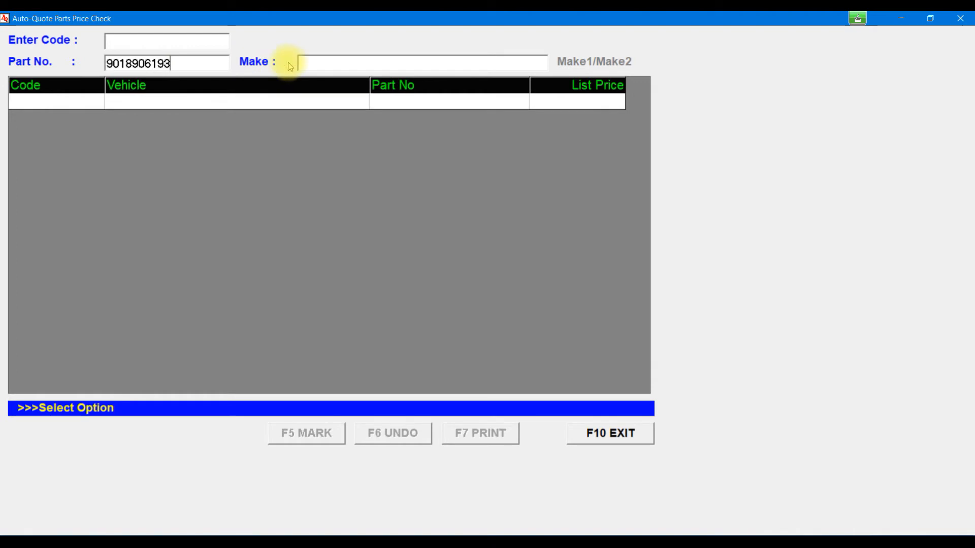
click(350, 62)
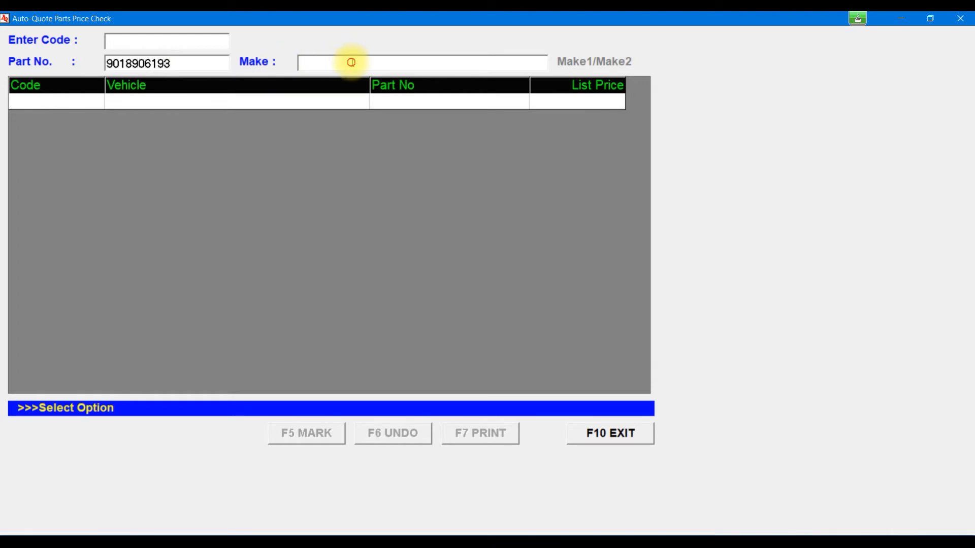
text(TOY)
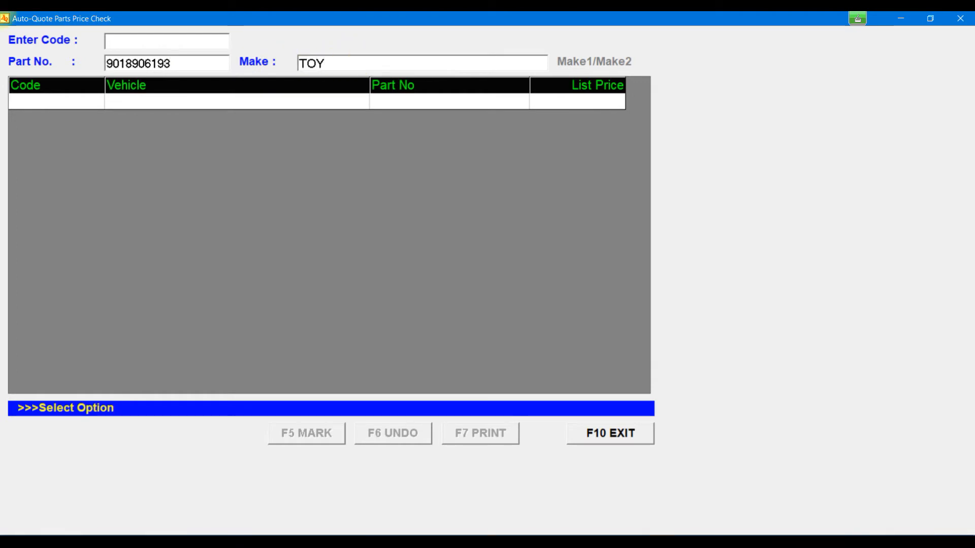
key(Return)
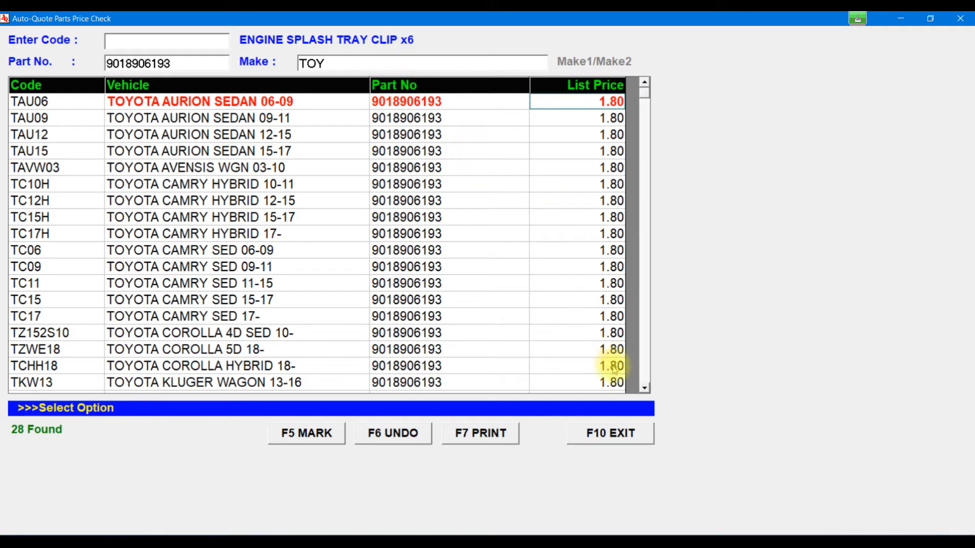
scroll(644, 373, down, 4)
scroll(644, 373, up, 4)
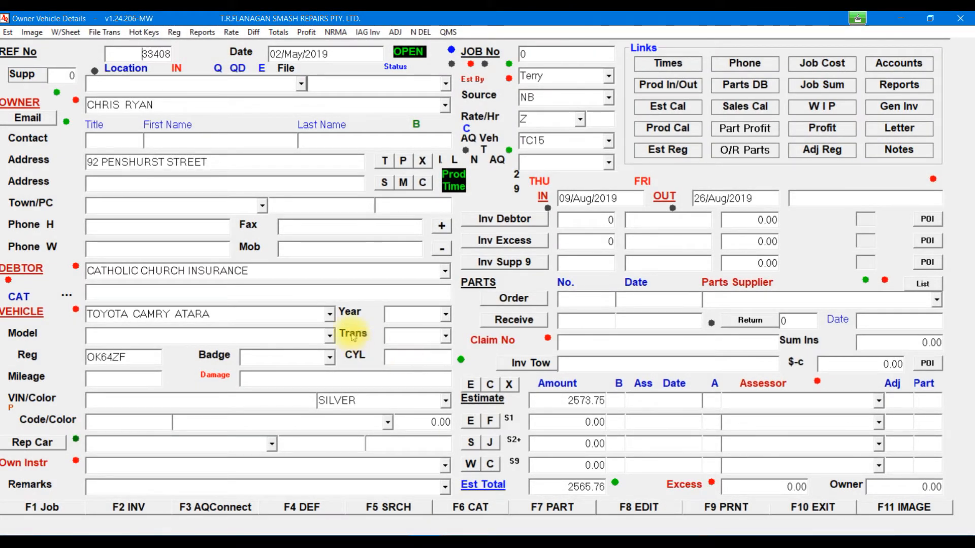
Step: In the booking register, load booking 33410 and clear its red flag
click(414, 123)
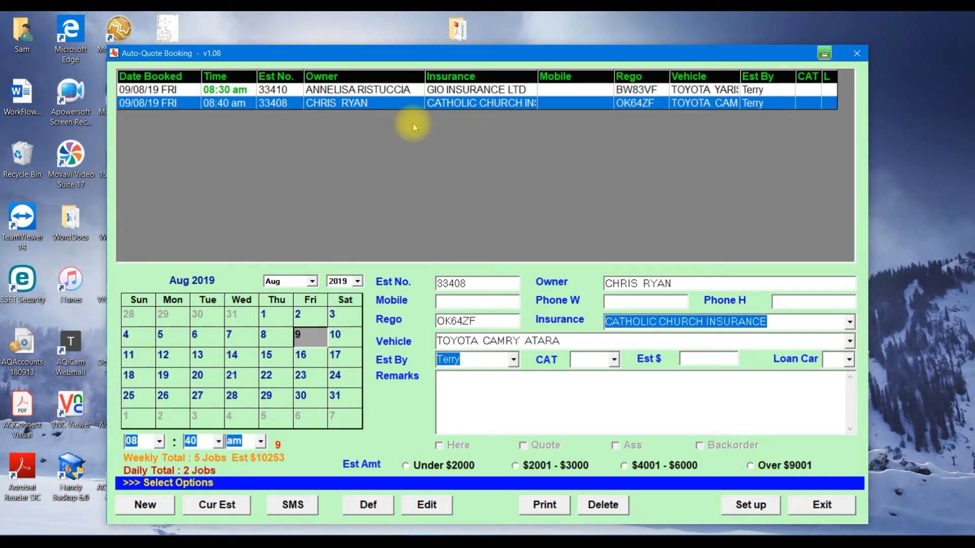
click(156, 93)
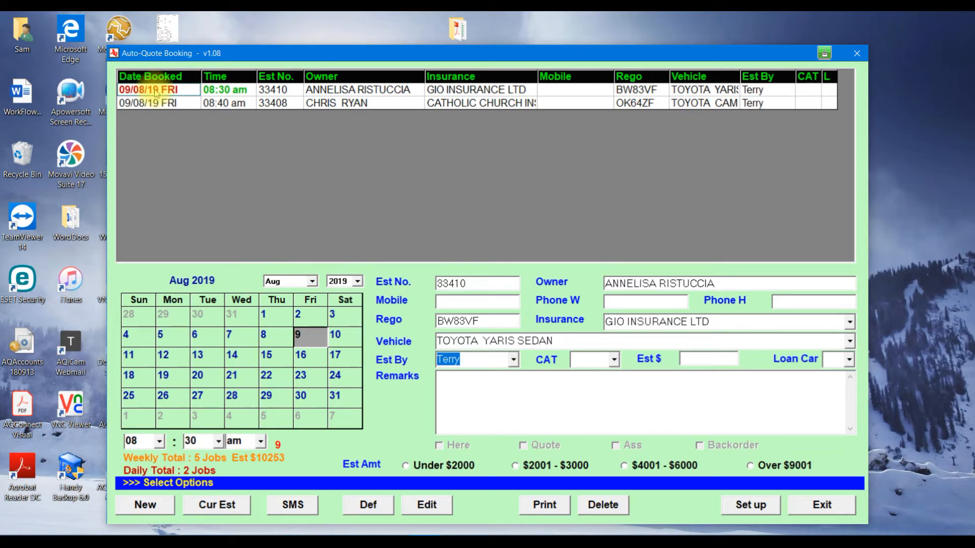
double_click(156, 94)
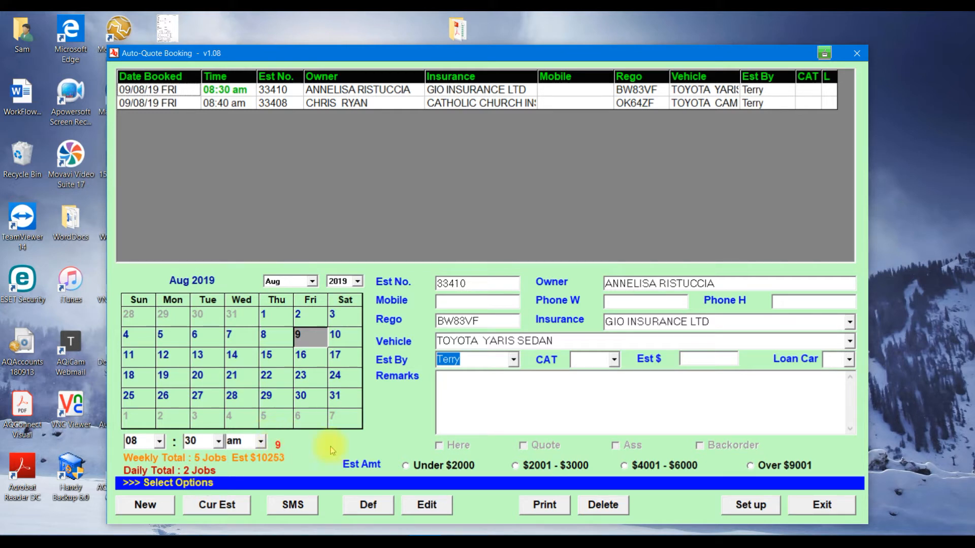
Step: Switch the booking calendar to July 2019, then back to August 2019
click(313, 281)
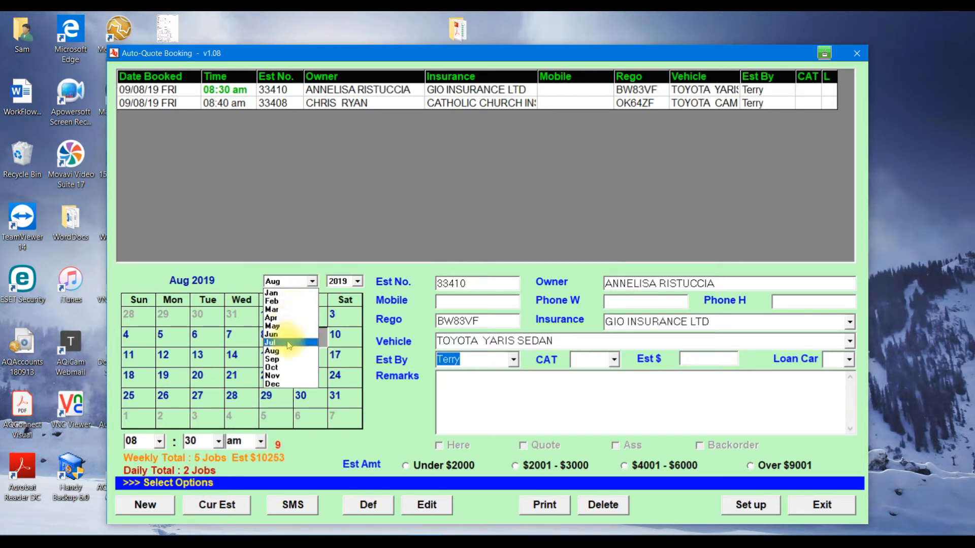
click(290, 342)
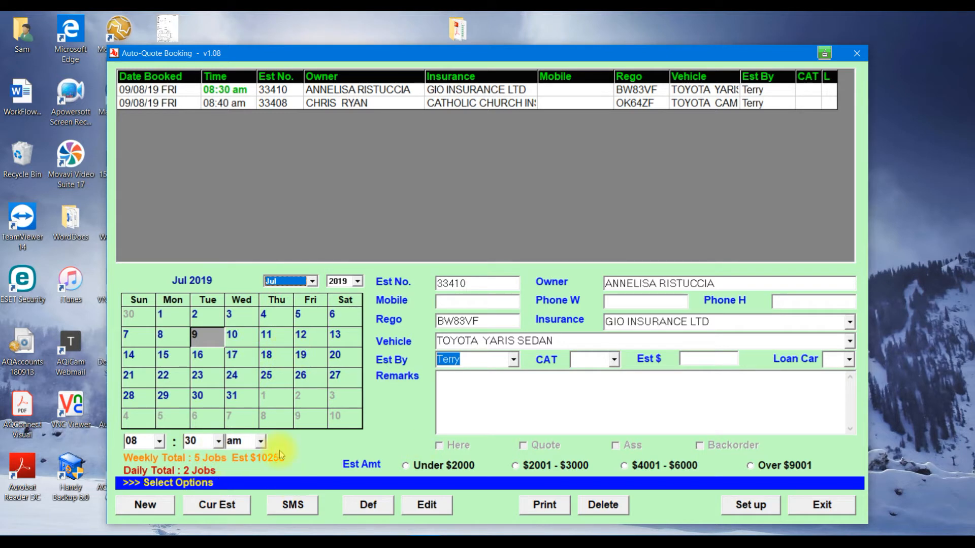
click(313, 282)
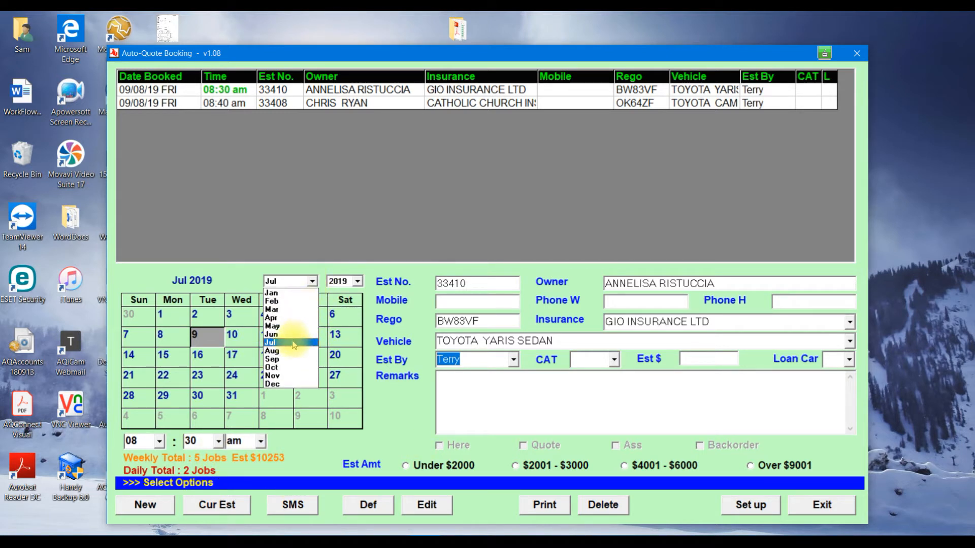
click(287, 353)
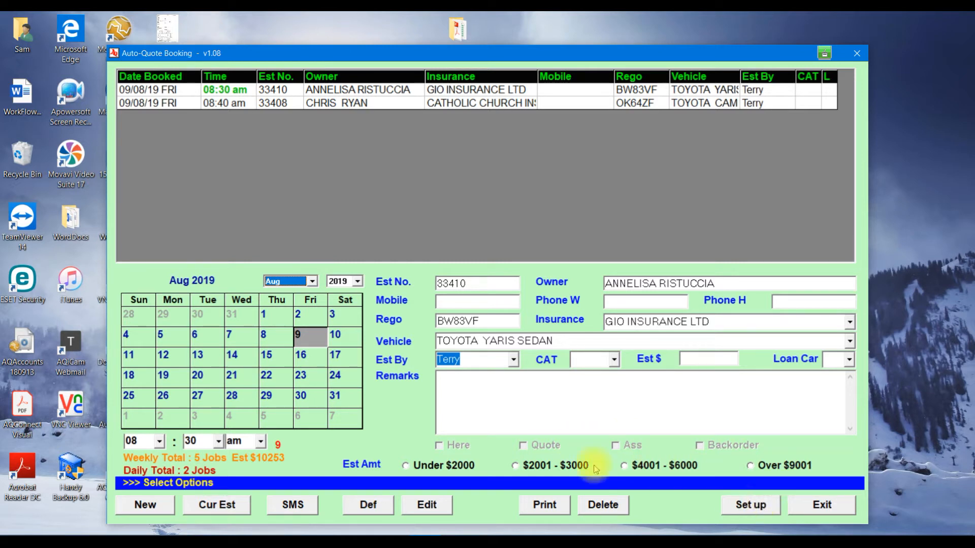
Step: Tick Post Remarks in booking setup and close the booking register
click(751, 505)
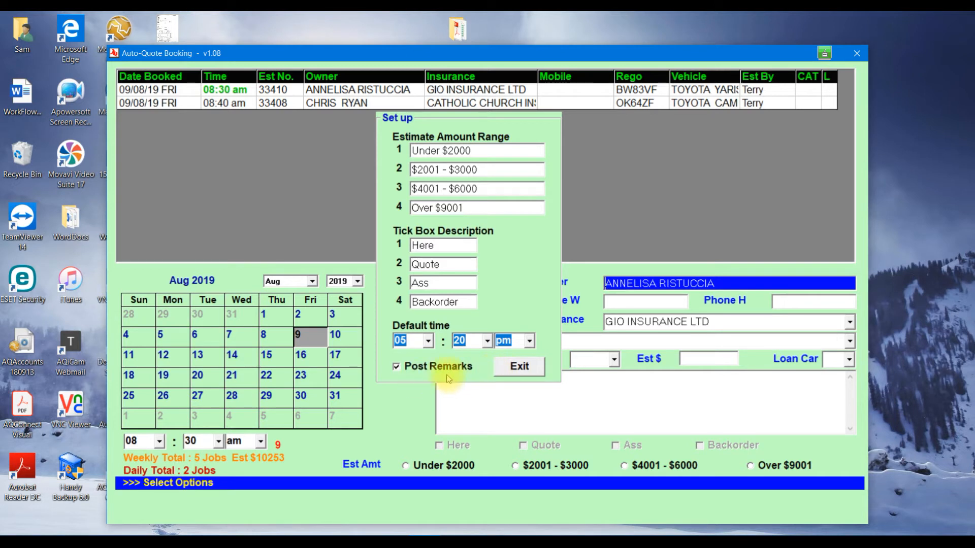
click(396, 367)
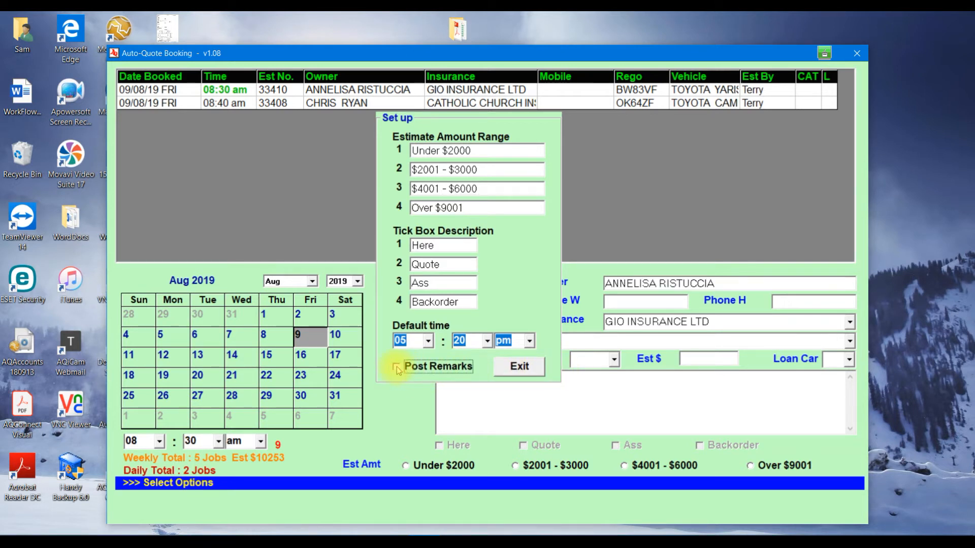
click(514, 367)
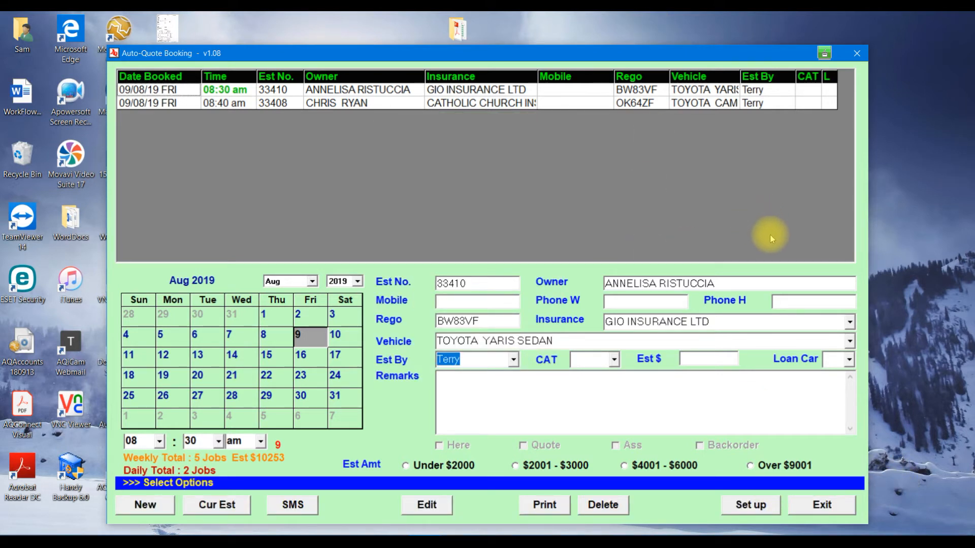
click(821, 505)
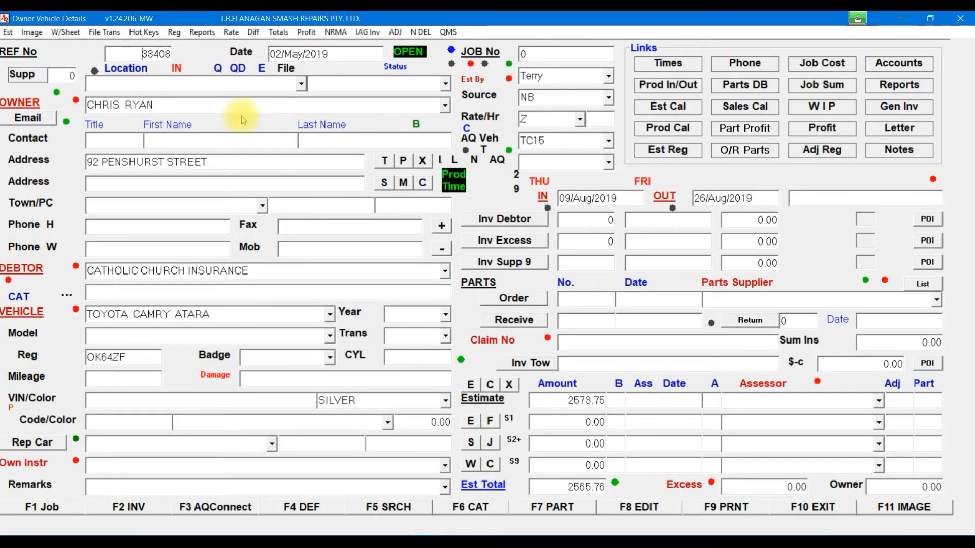
Step: Open the tradesmen definitions in setup and review the public holidays list
click(384, 183)
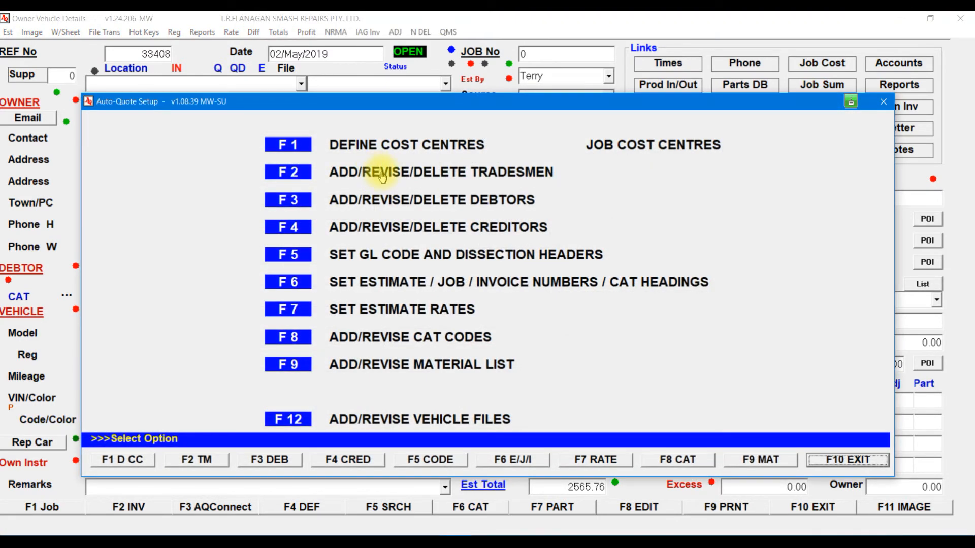
key(F10)
click(384, 171)
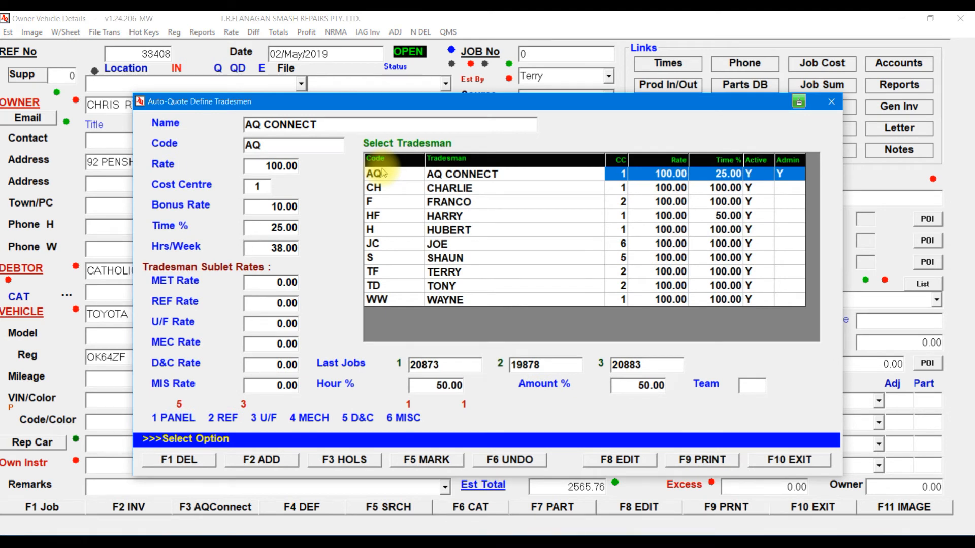
right_click(349, 461)
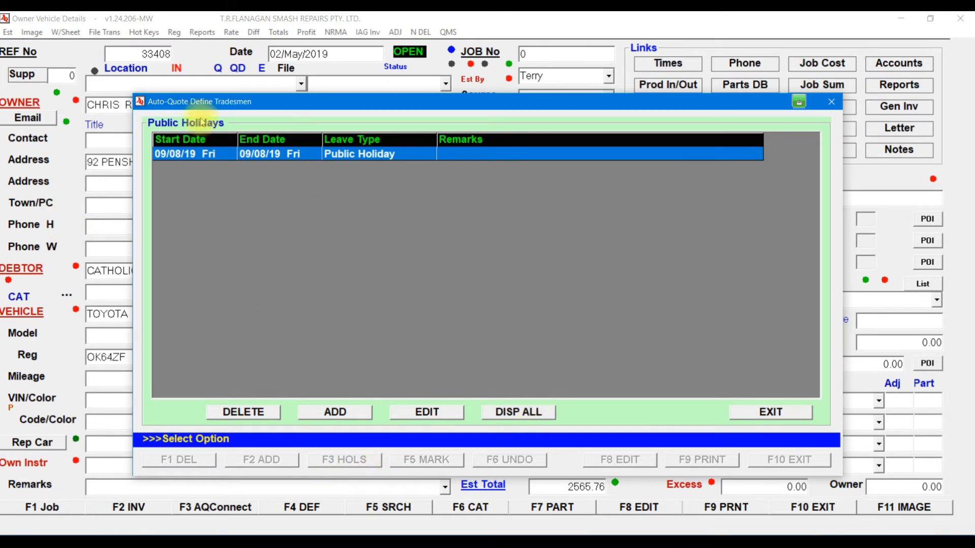
click(780, 423)
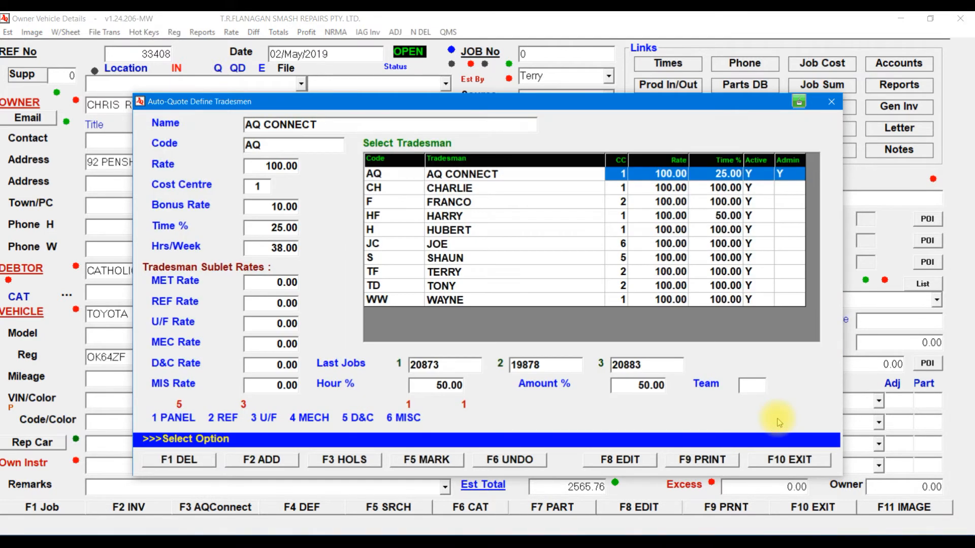
Step: Review the second tradesman's holiday list, then exit setup back to estimate 33408
click(468, 191)
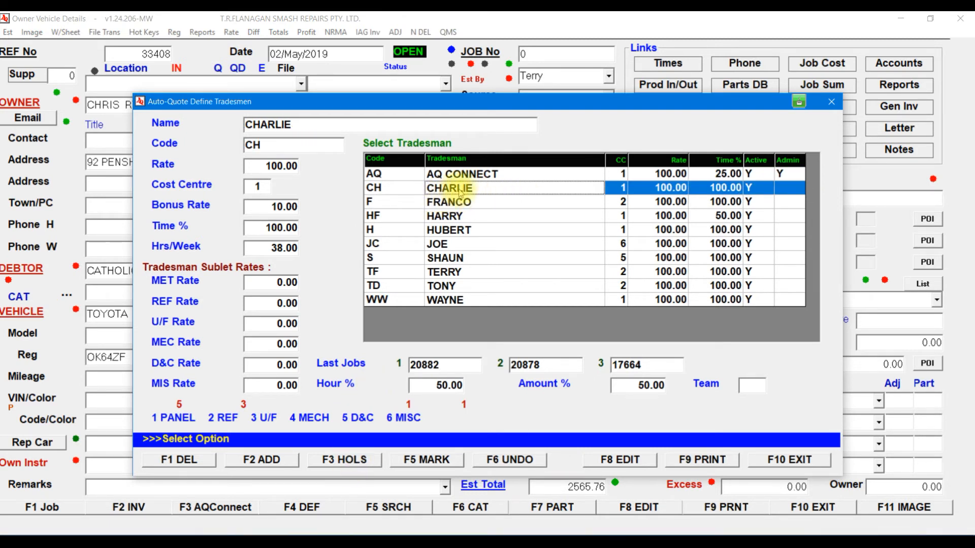
click(349, 460)
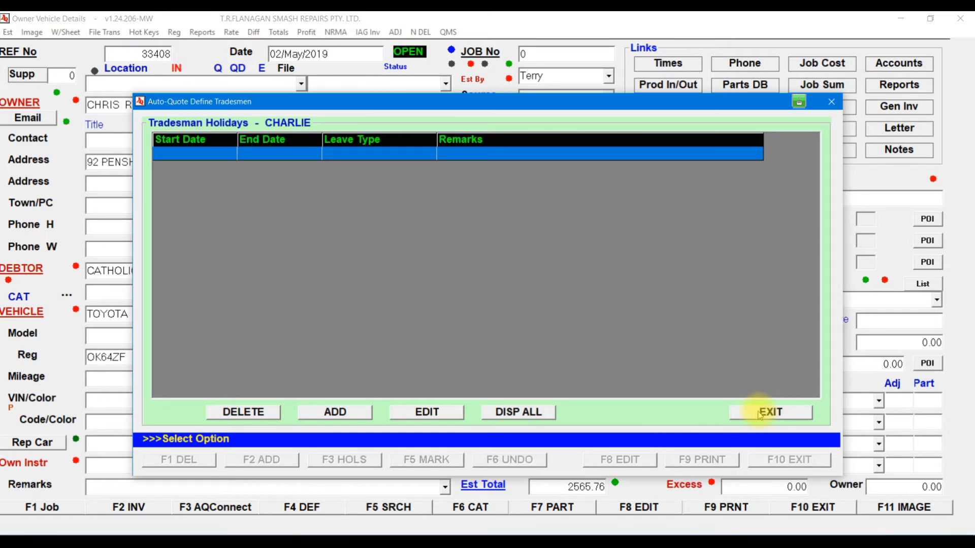
click(773, 412)
click(793, 458)
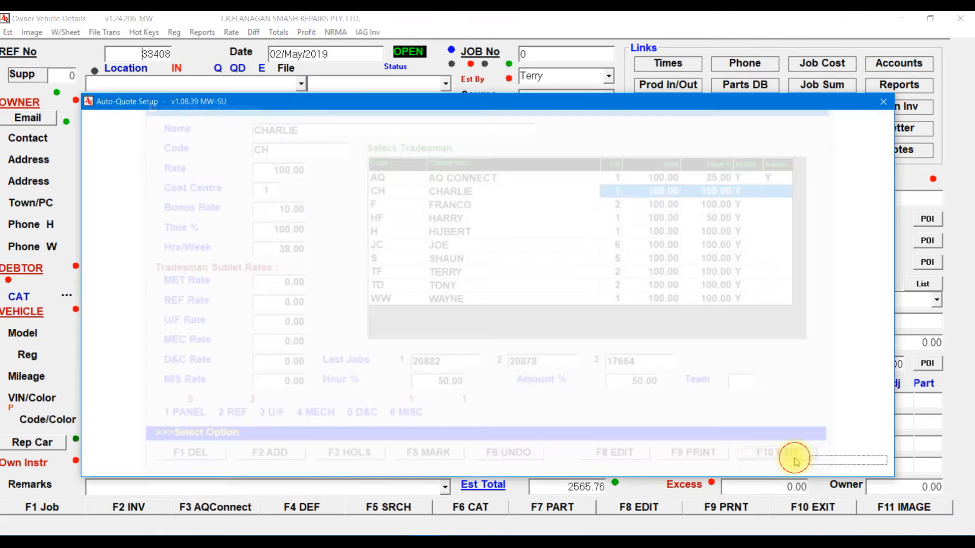
click(848, 460)
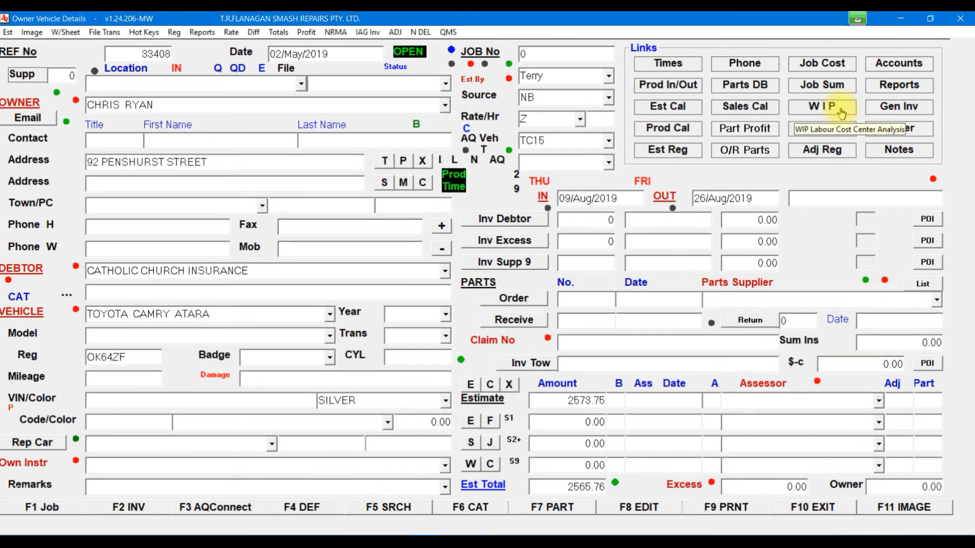
click(840, 108)
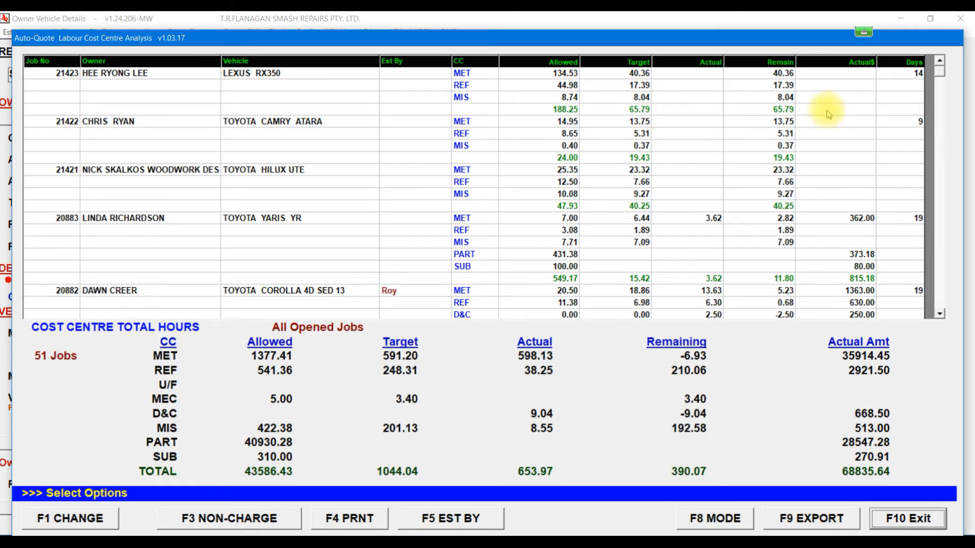
click(716, 518)
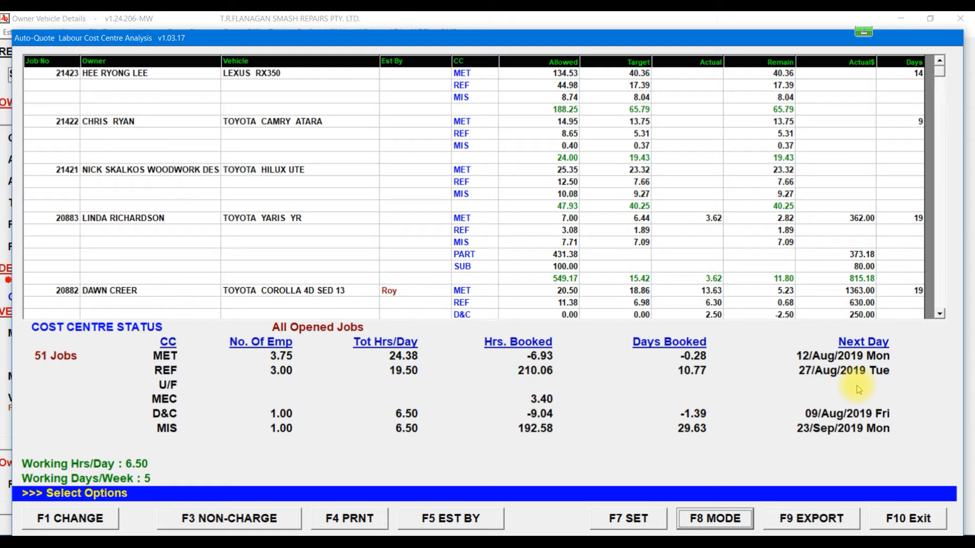
click(908, 518)
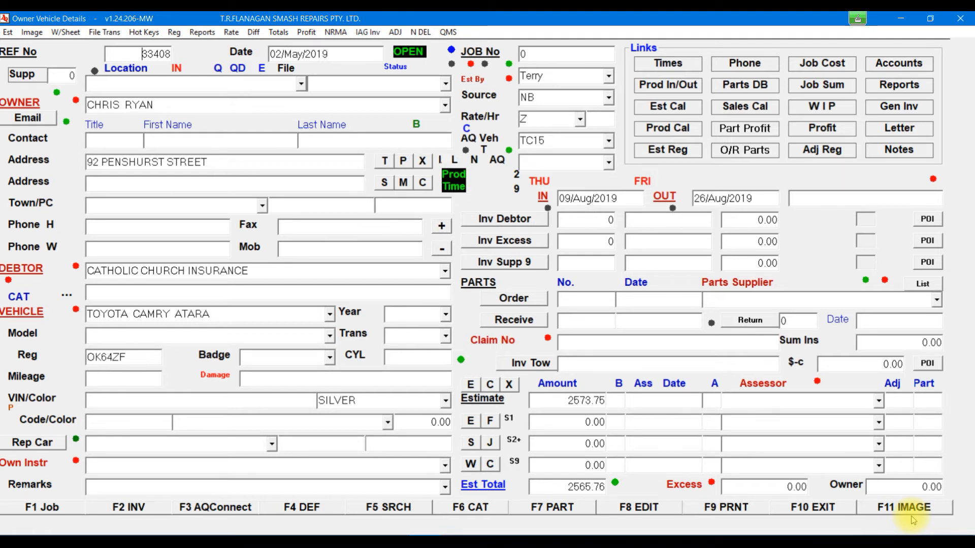
Step: Open the document scanning window from the image functions list, then close it
click(34, 33)
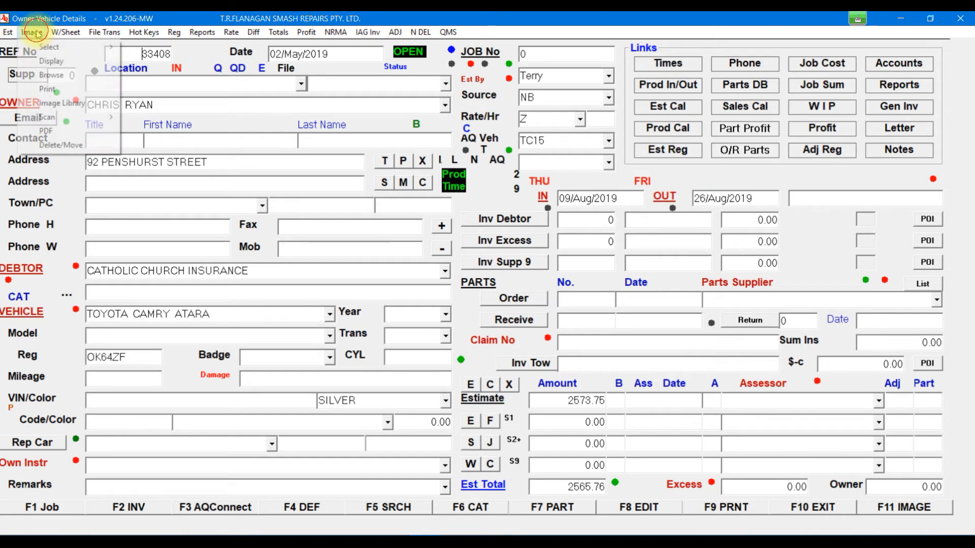
mouse_move(91, 117)
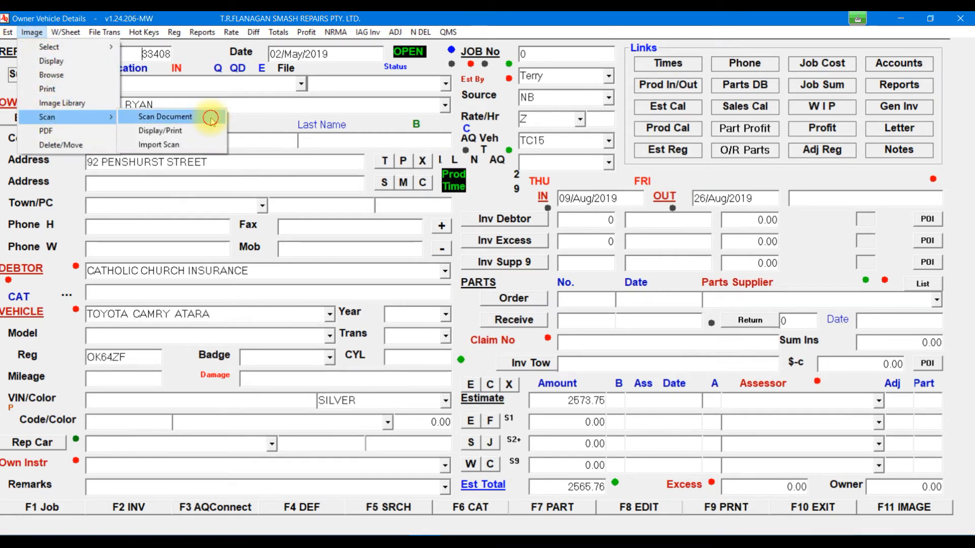
click(211, 119)
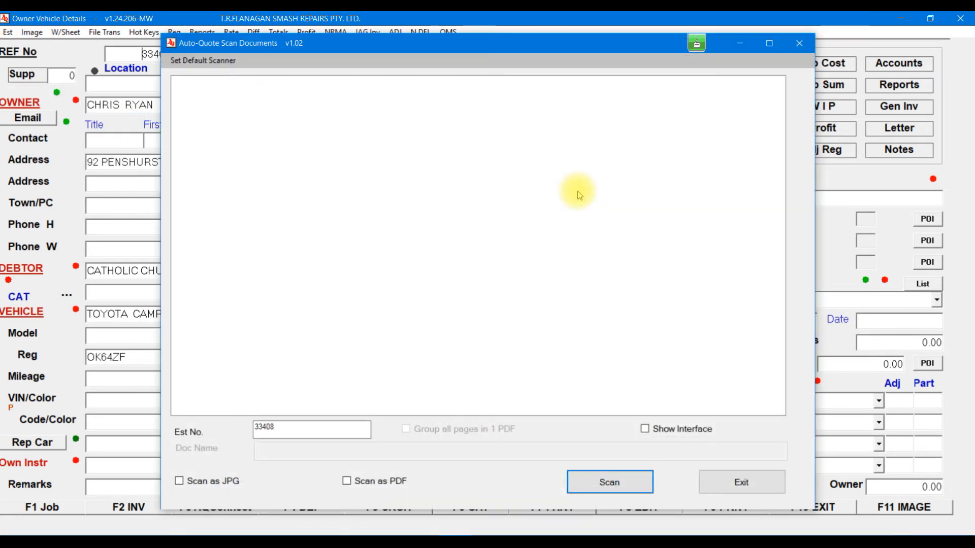
click(740, 484)
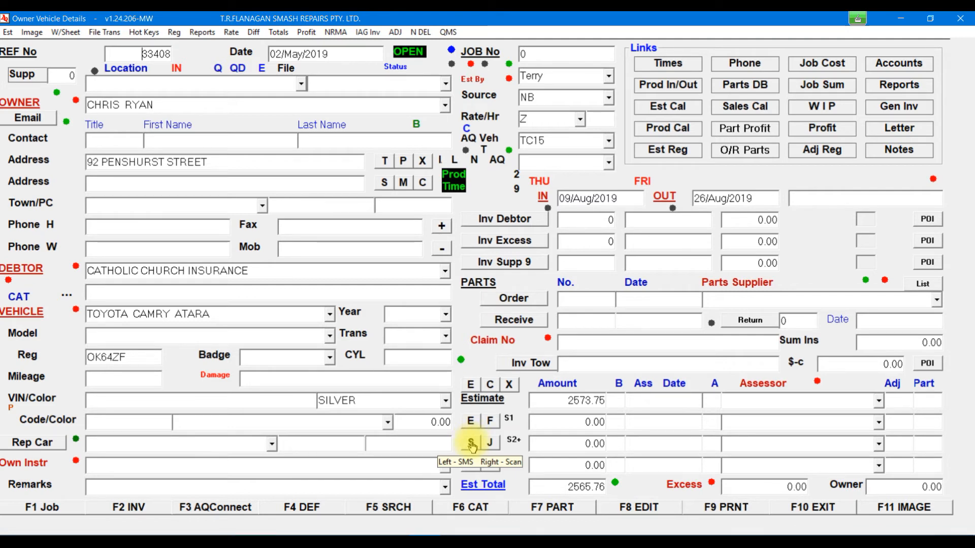
Step: Scan document SAM as PDF and JPG for estimate 33408 and close the scanner
right_click(471, 443)
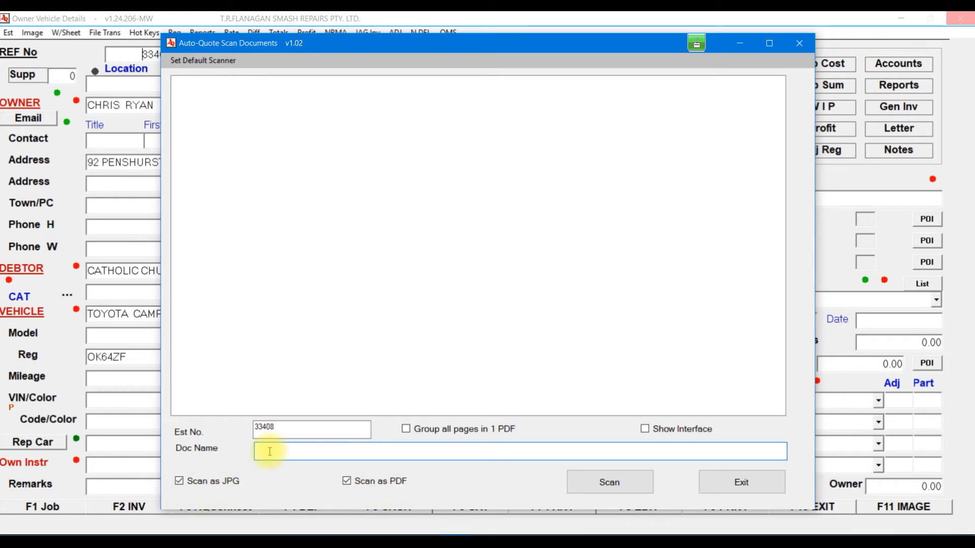
text(SAM)
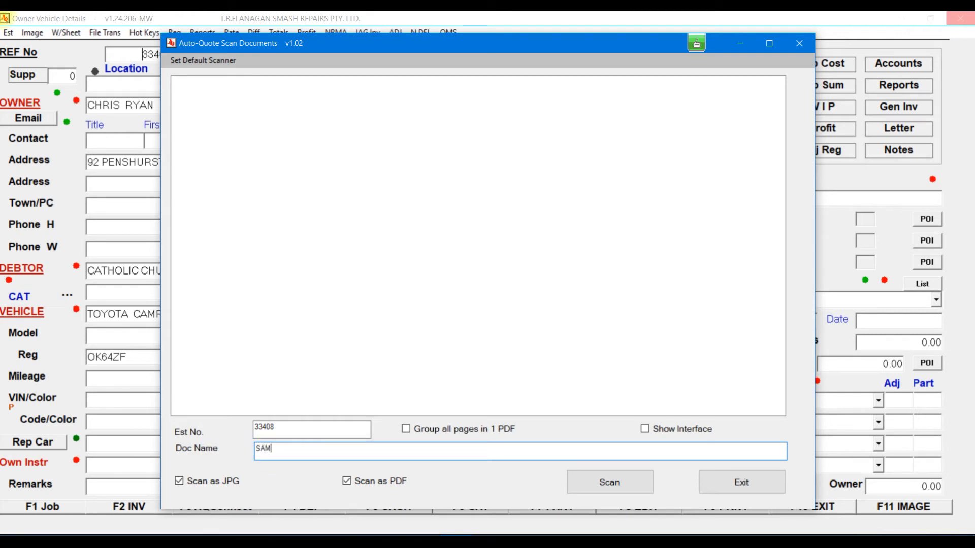
click(637, 484)
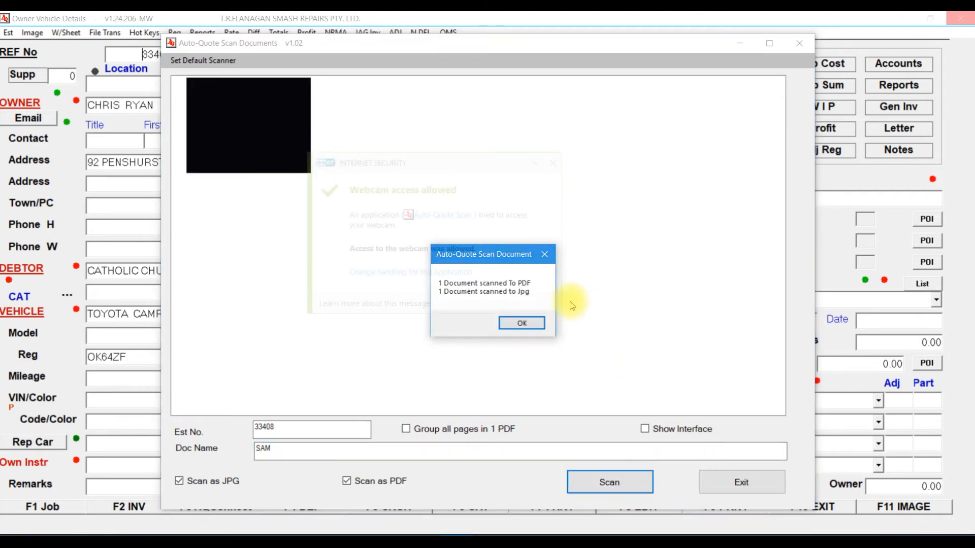
click(553, 163)
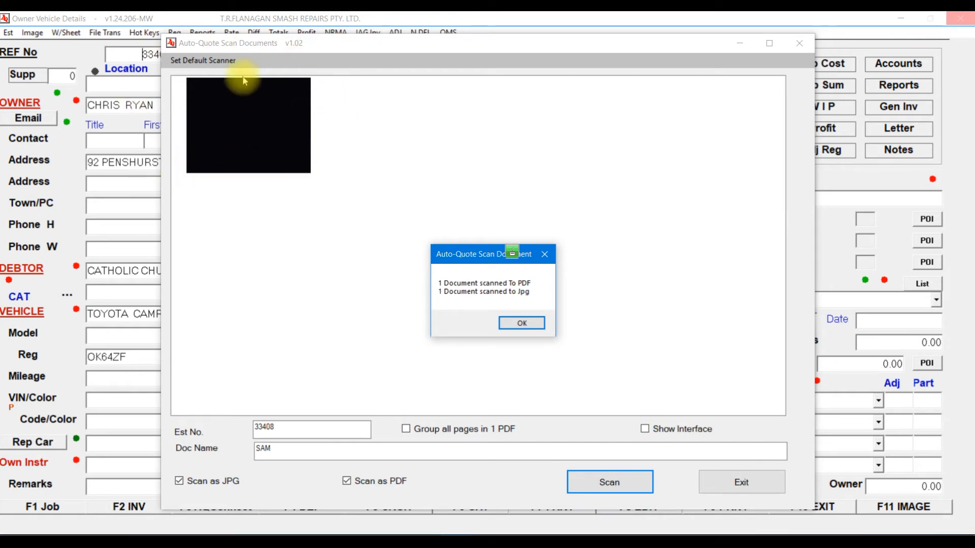
click(525, 323)
click(741, 479)
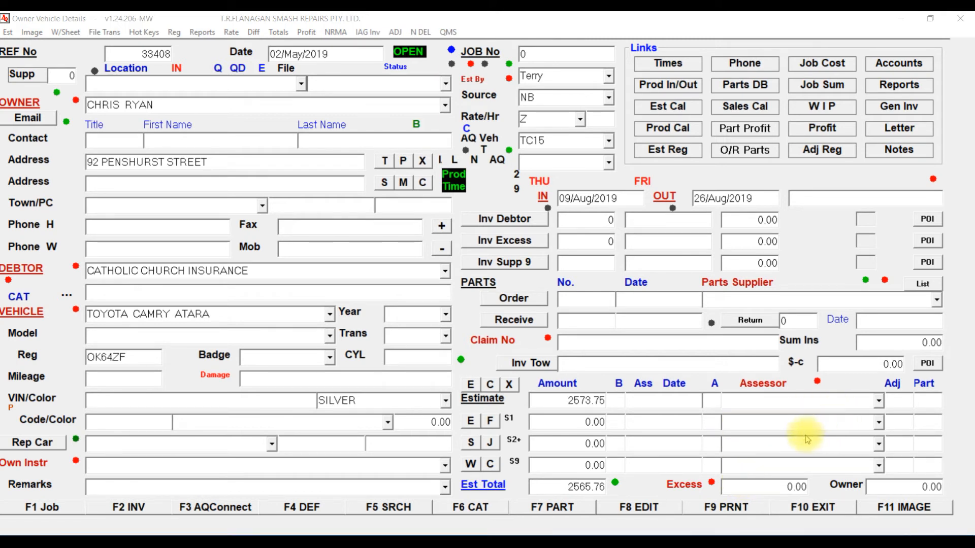
click(403, 162)
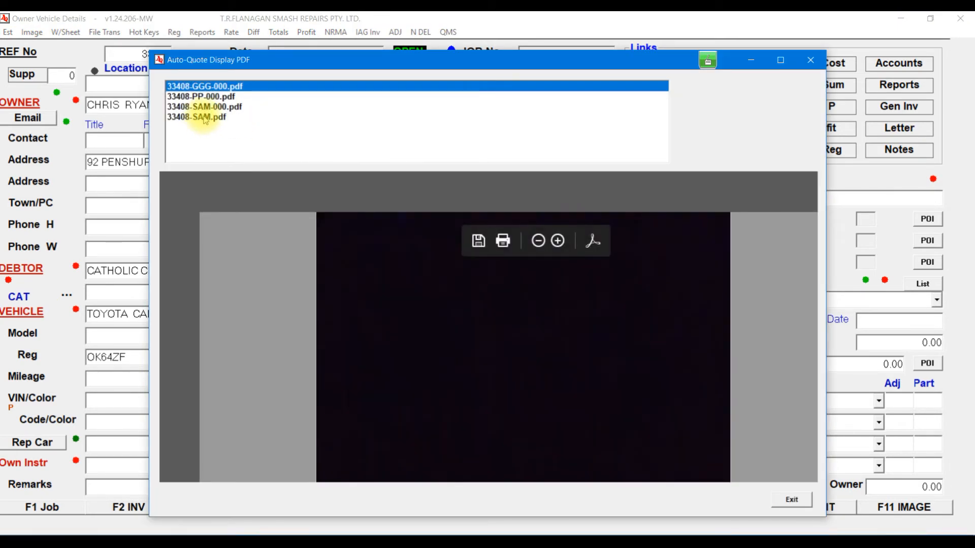
click(209, 117)
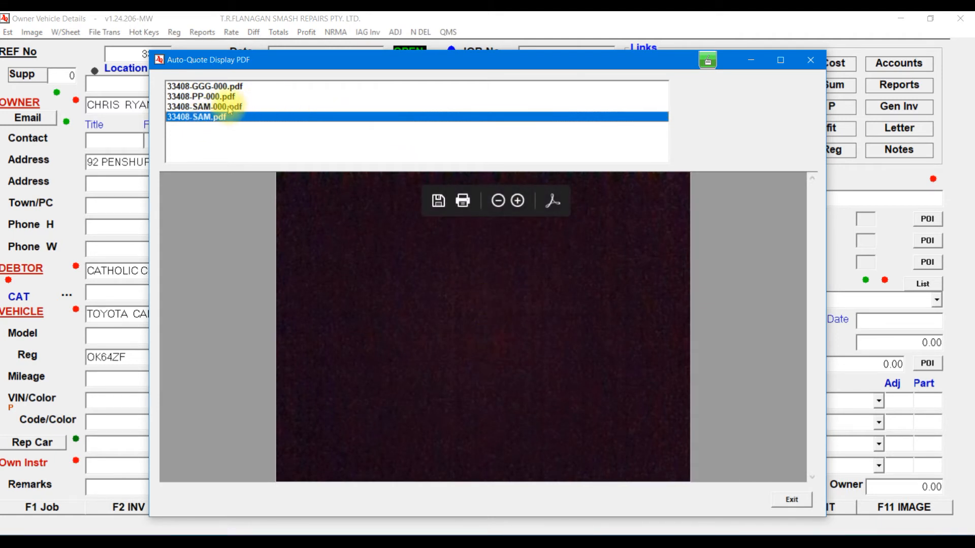
click(236, 107)
click(224, 97)
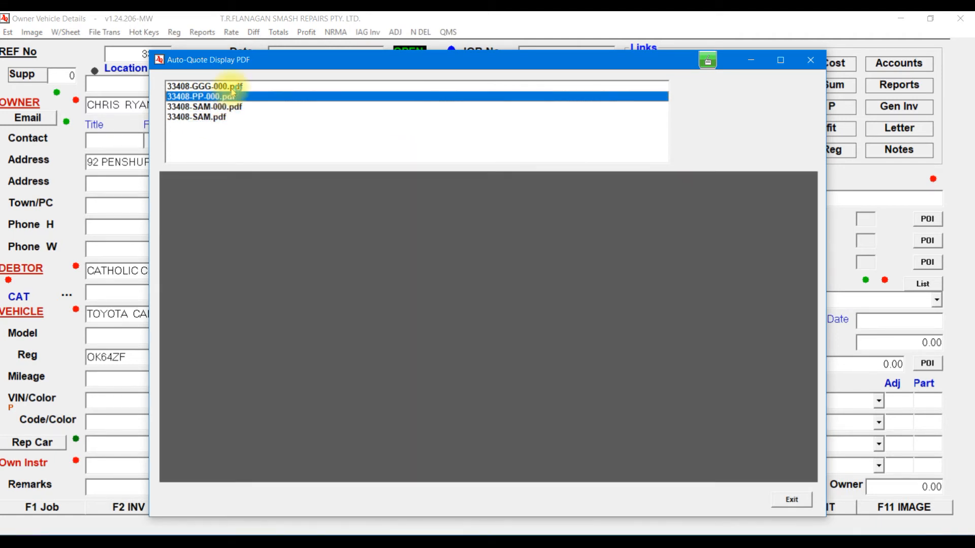
click(225, 86)
click(226, 107)
click(223, 117)
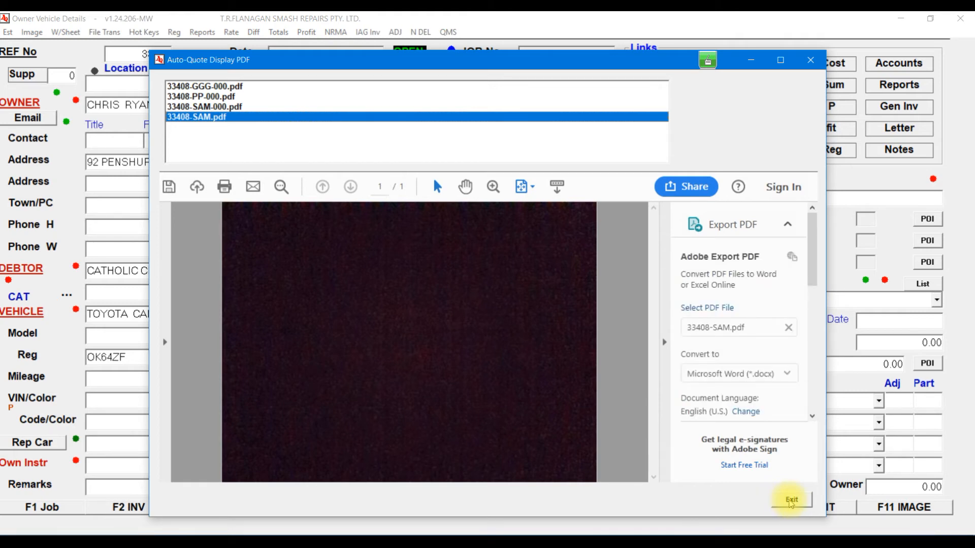
click(791, 501)
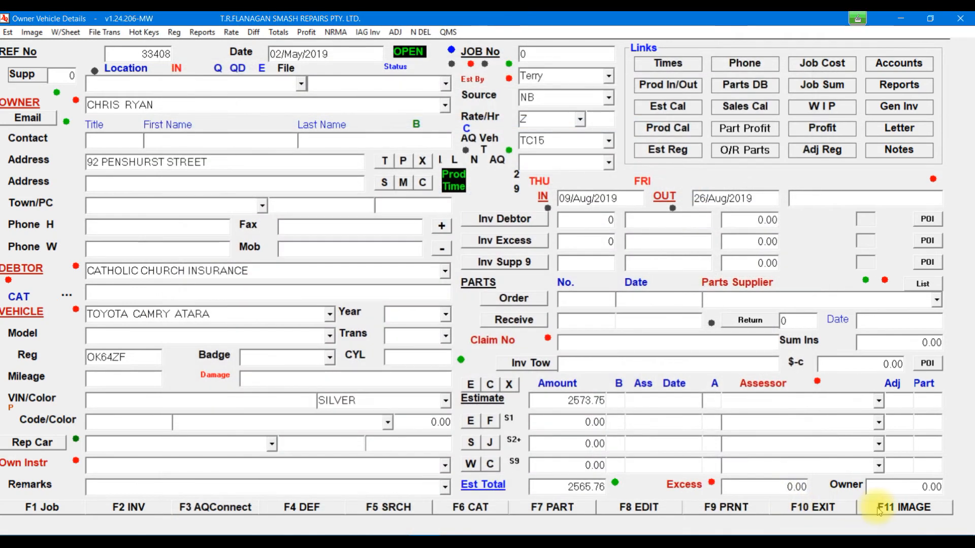
Step: In the image viewer, step back from image 19 to image 16 of 19, then exit the viewer
click(888, 508)
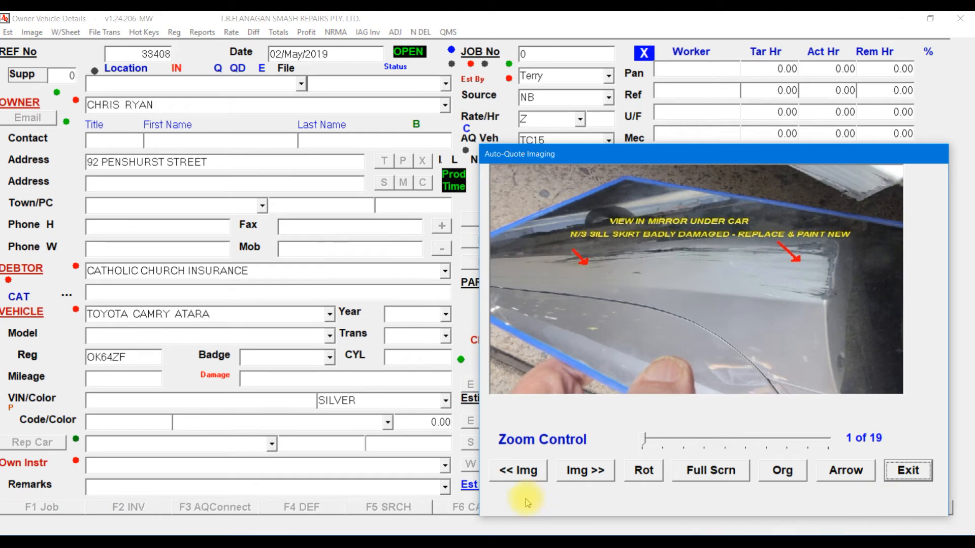
click(522, 472)
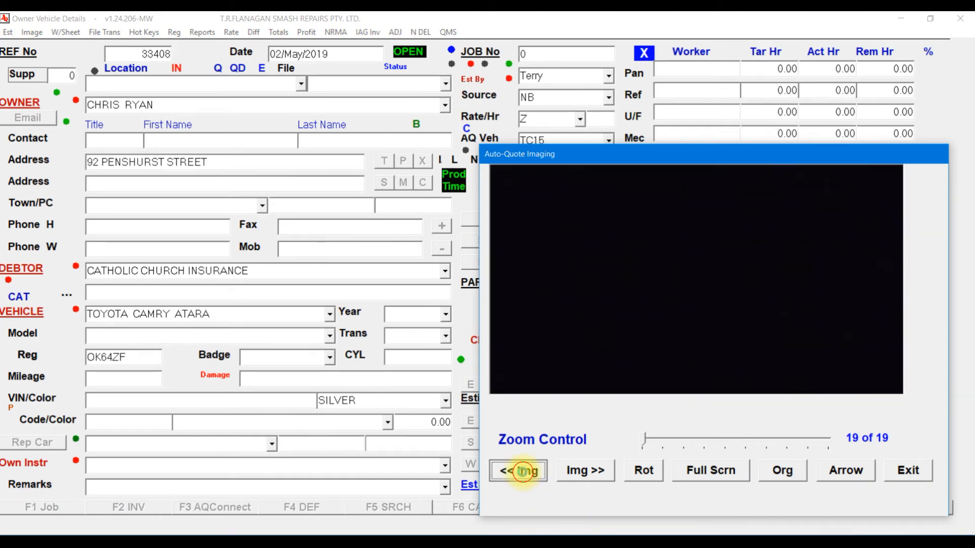
click(525, 474)
click(525, 474)
click(524, 475)
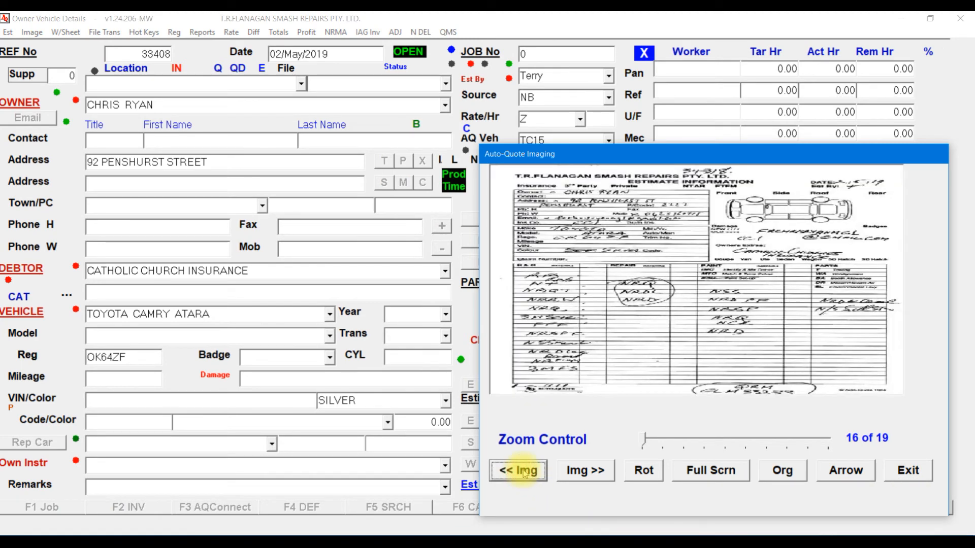
click(908, 471)
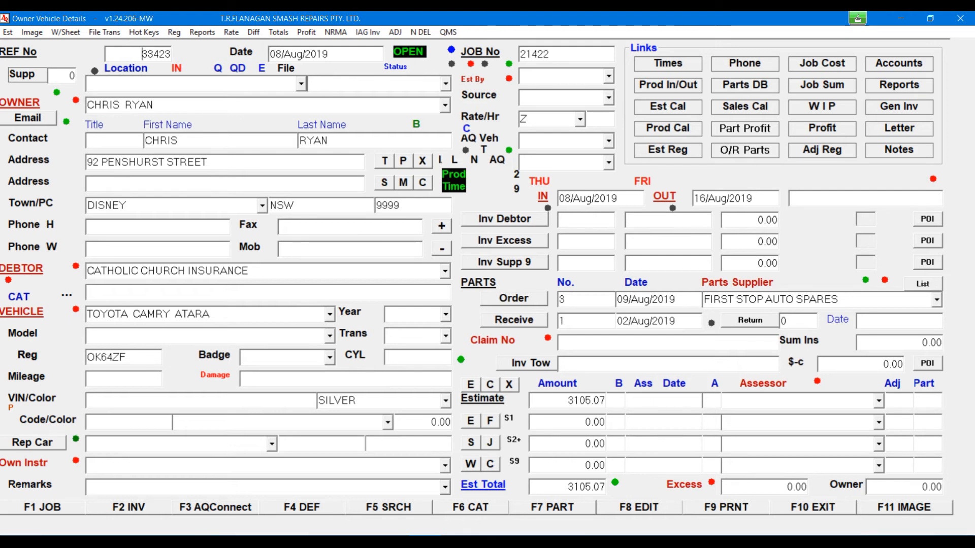
Step: Preview estimate 33423 with the real-time header (F9 PRTH), then close the preview
click(456, 542)
click(614, 514)
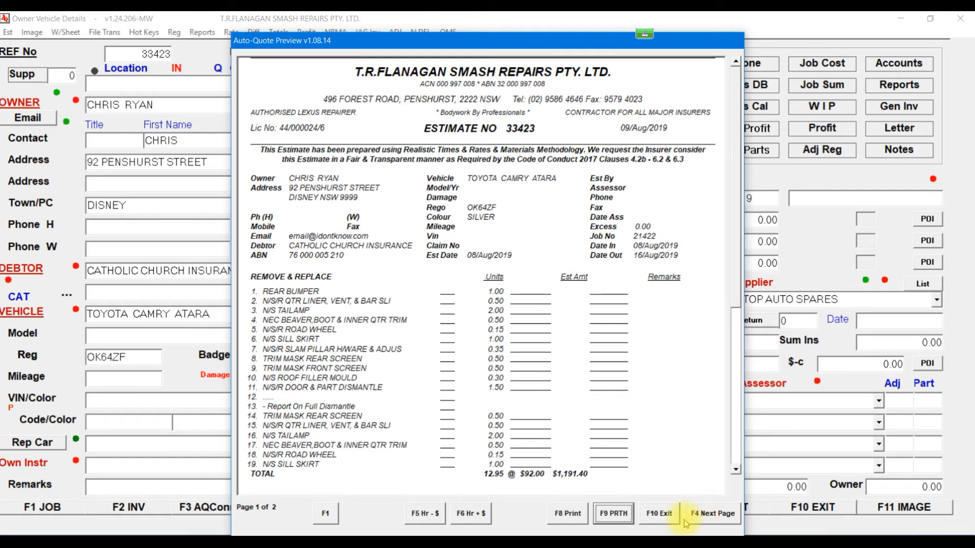
click(658, 513)
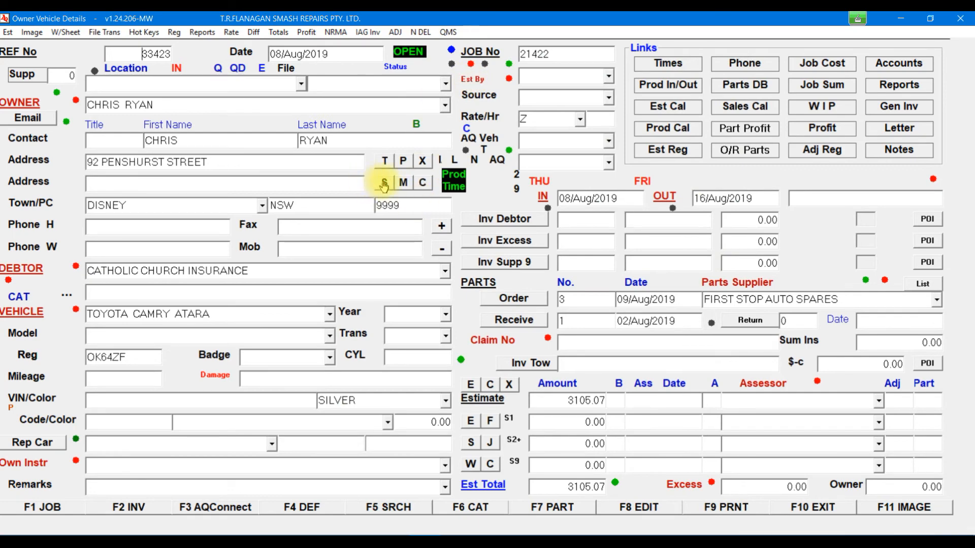
Step: In the setup parameters, set Use Real Time Header to Y, save, and exit
click(384, 182)
click(397, 284)
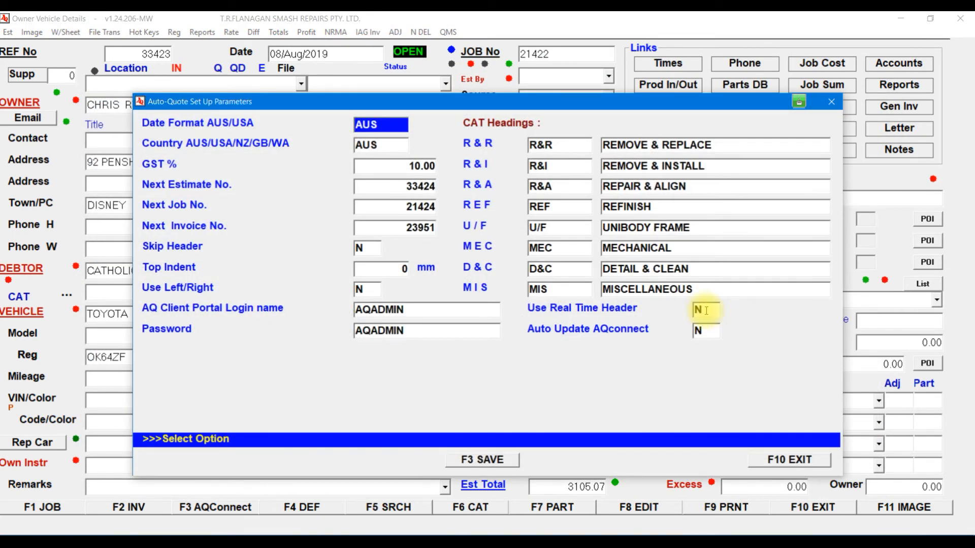
click(706, 311)
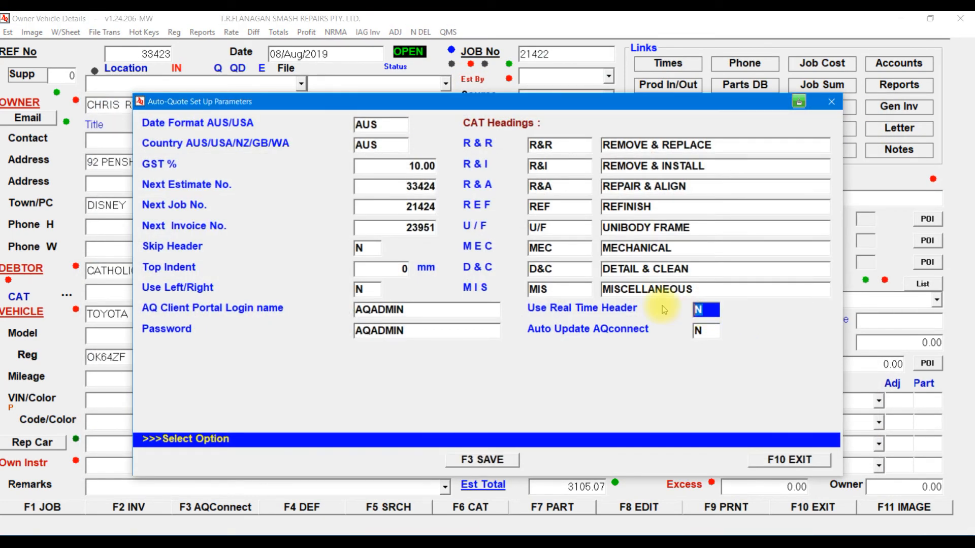
text(Y)
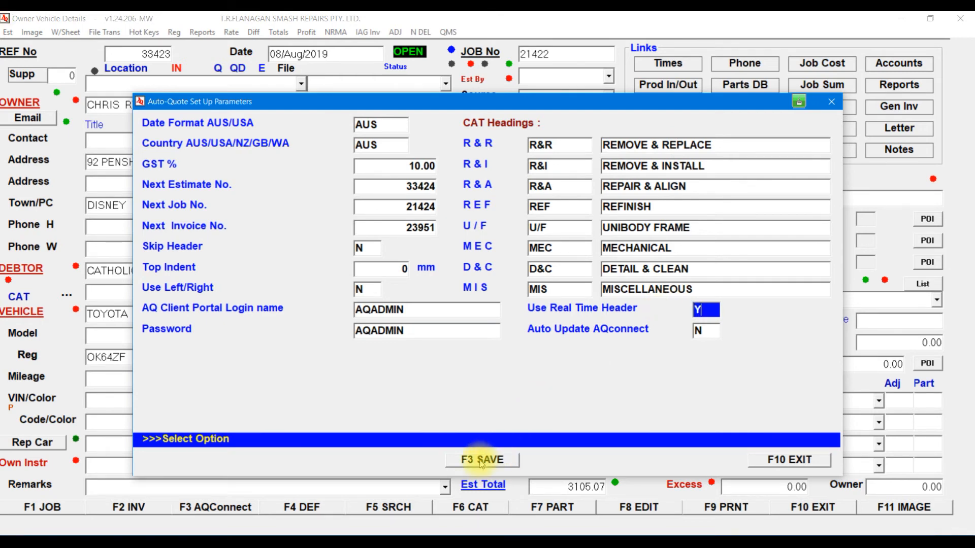
click(480, 459)
click(848, 459)
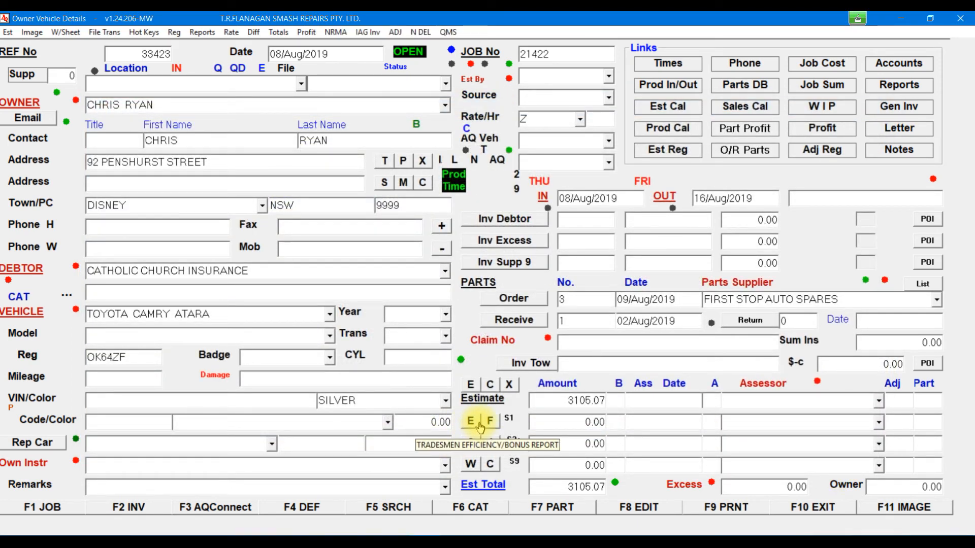
click(35, 122)
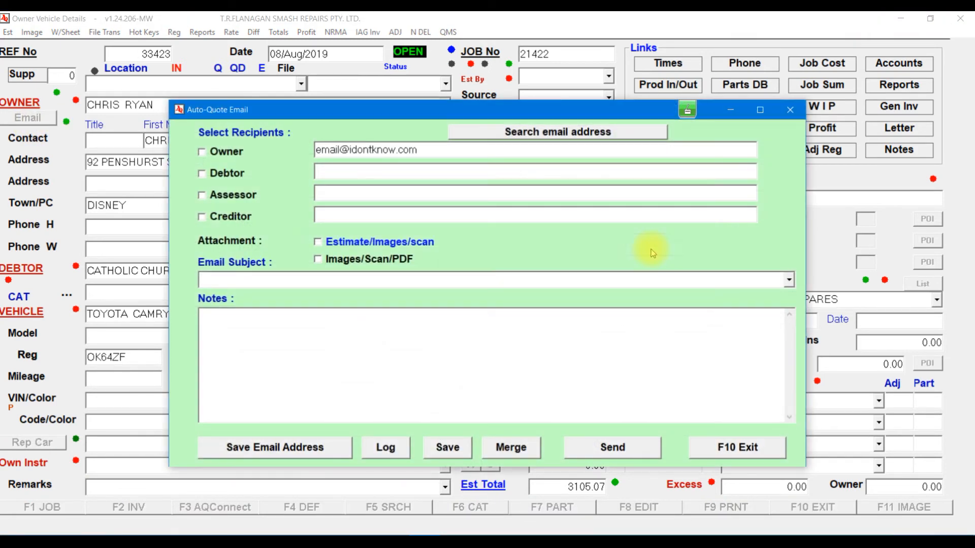
click(219, 152)
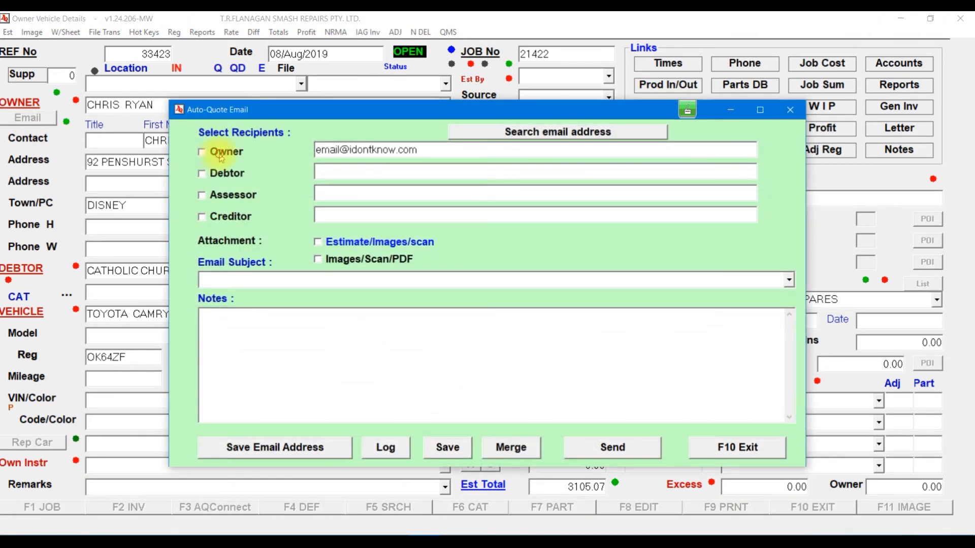
click(389, 243)
click(621, 447)
click(444, 411)
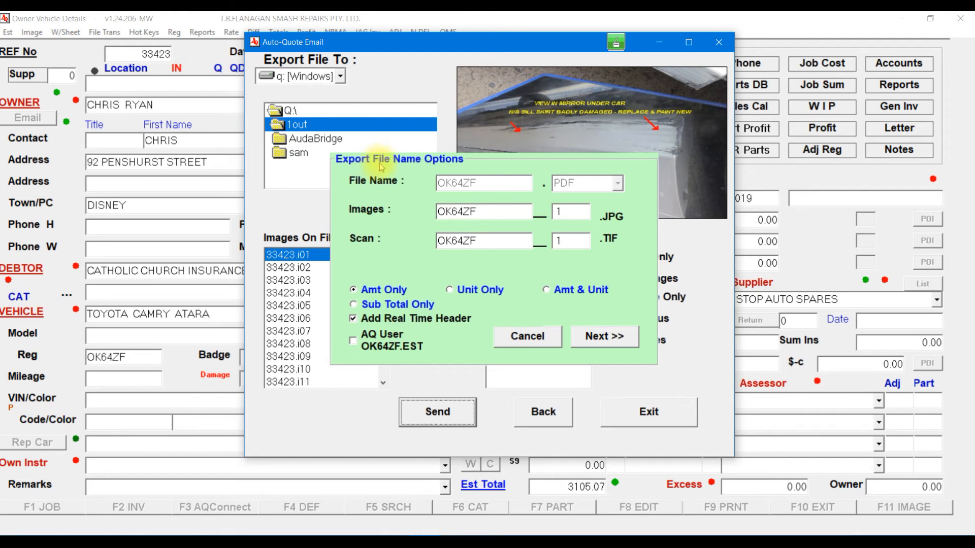
click(354, 320)
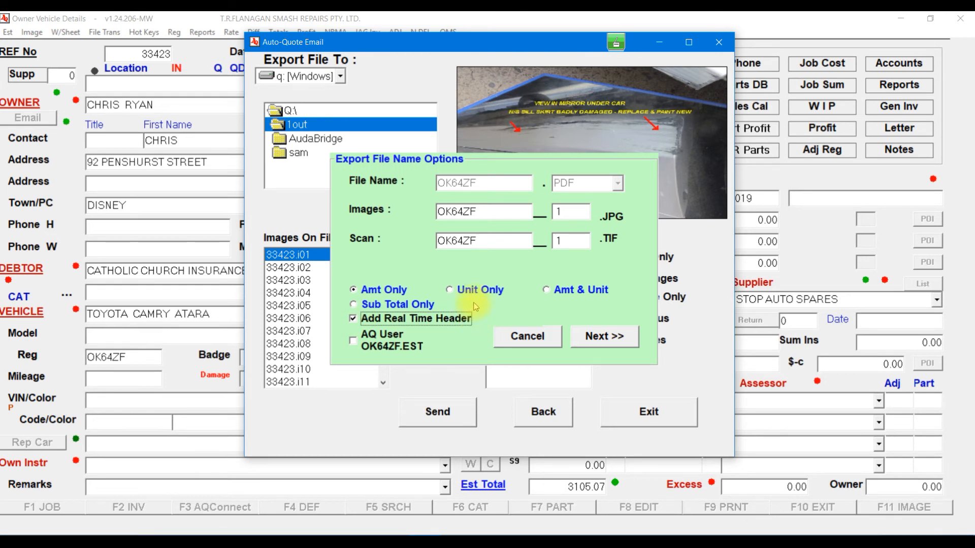
click(532, 336)
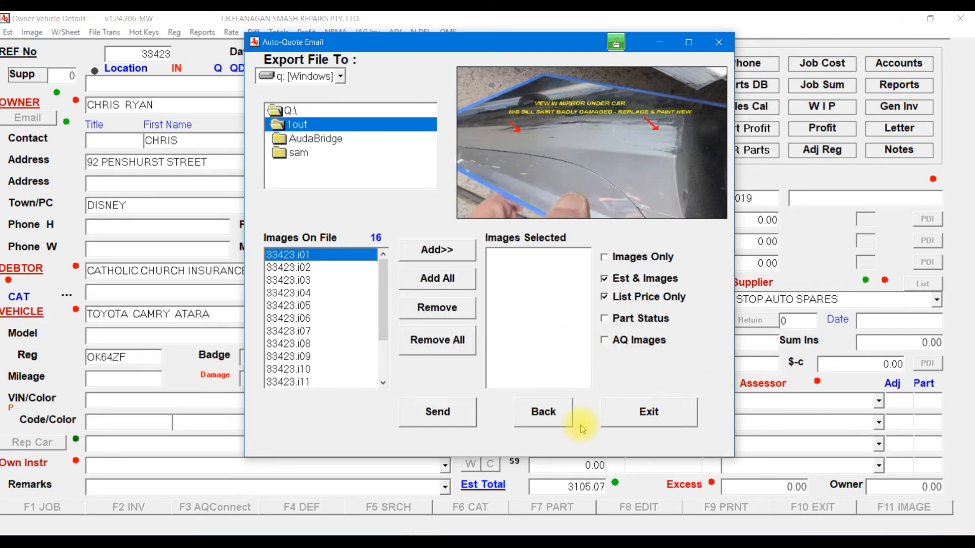
click(675, 416)
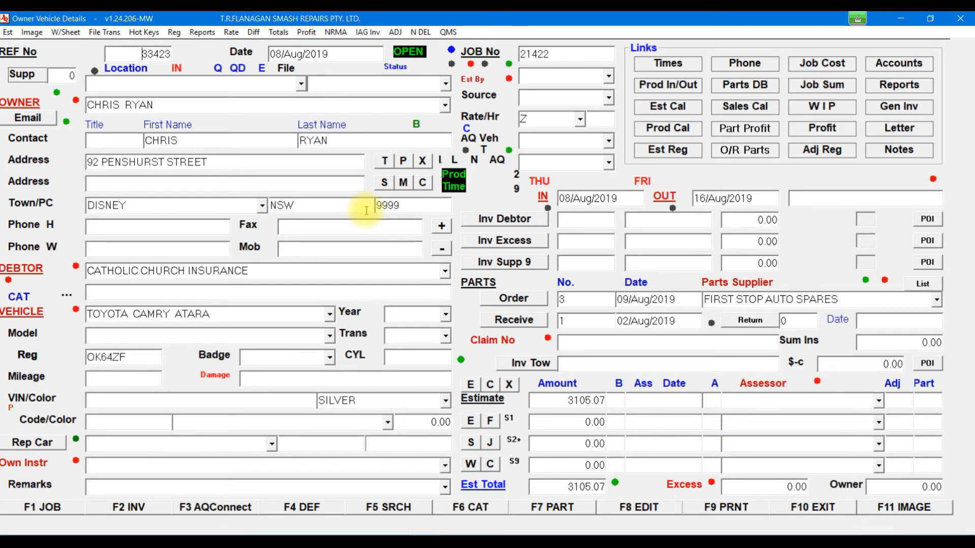
Step: Open the NRMA quotation message log and Ctrl-select the first several Request For Quote messages
click(336, 33)
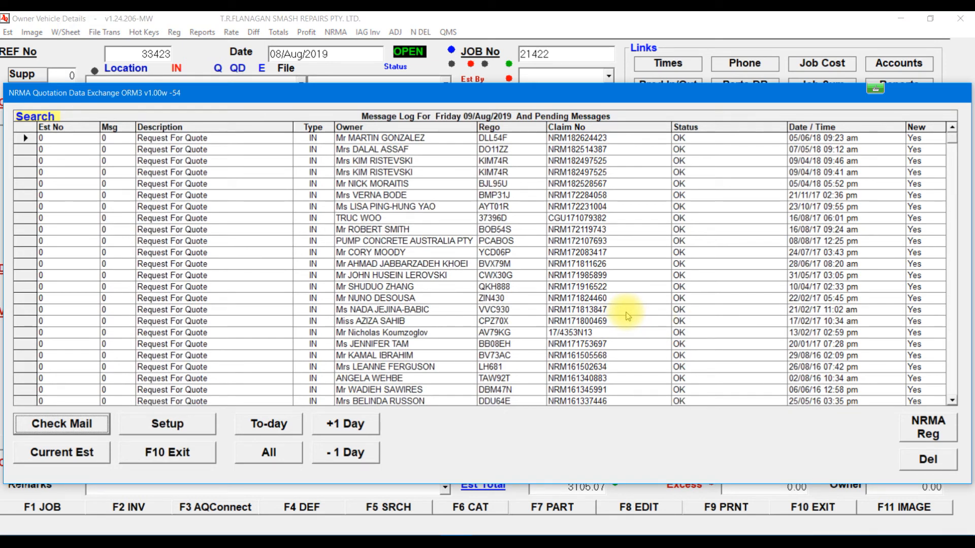
click(25, 137)
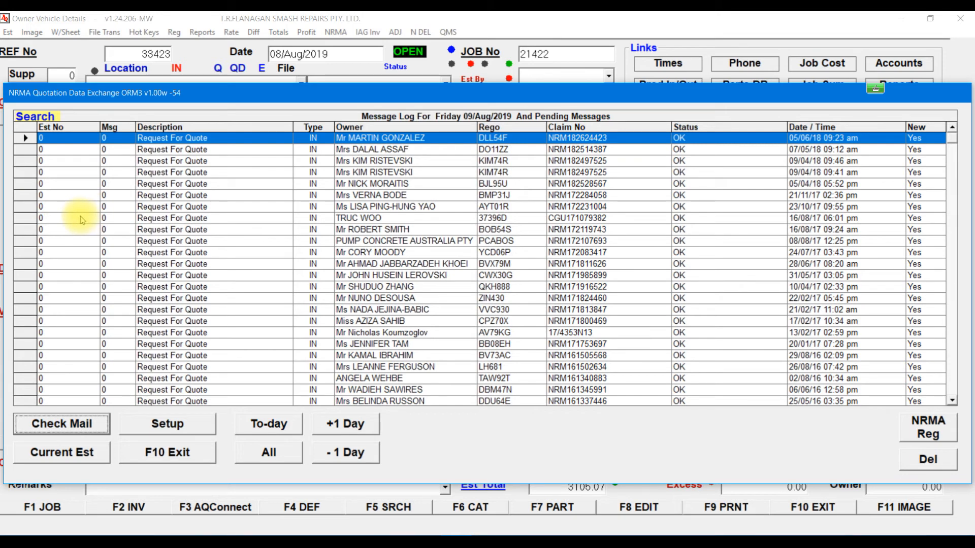
ctrl+click(24, 150)
ctrl+click(24, 160)
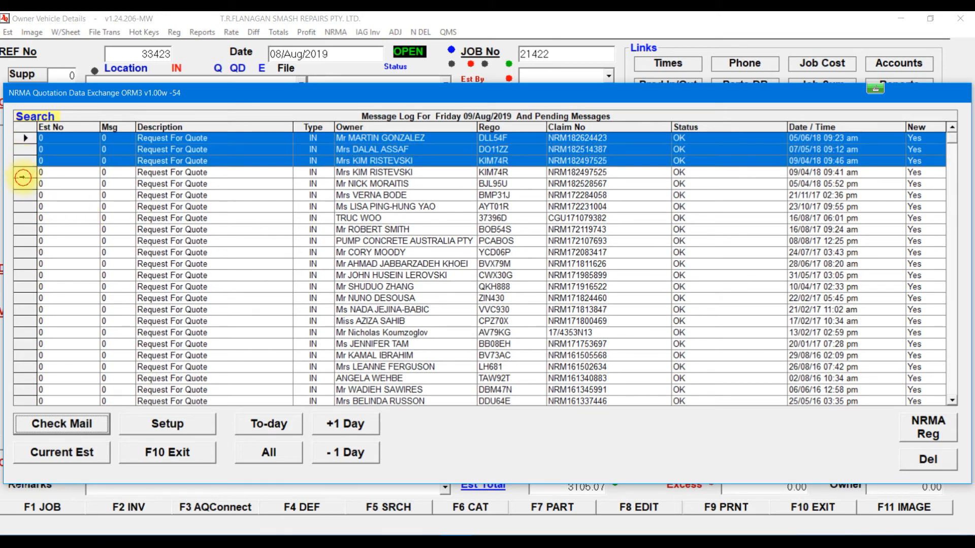
ctrl+click(25, 173)
ctrl+click(24, 195)
ctrl+click(24, 206)
Step: Add more messages to the selection, press Delete, and answer No so none are removed
ctrl+click(24, 240)
ctrl+click(24, 252)
ctrl+click(25, 275)
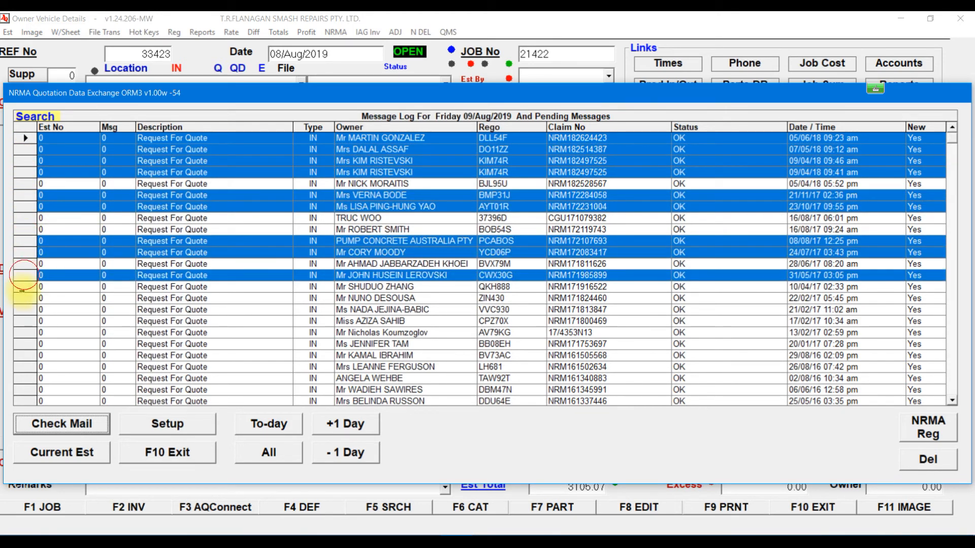
ctrl+click(25, 298)
ctrl+click(24, 309)
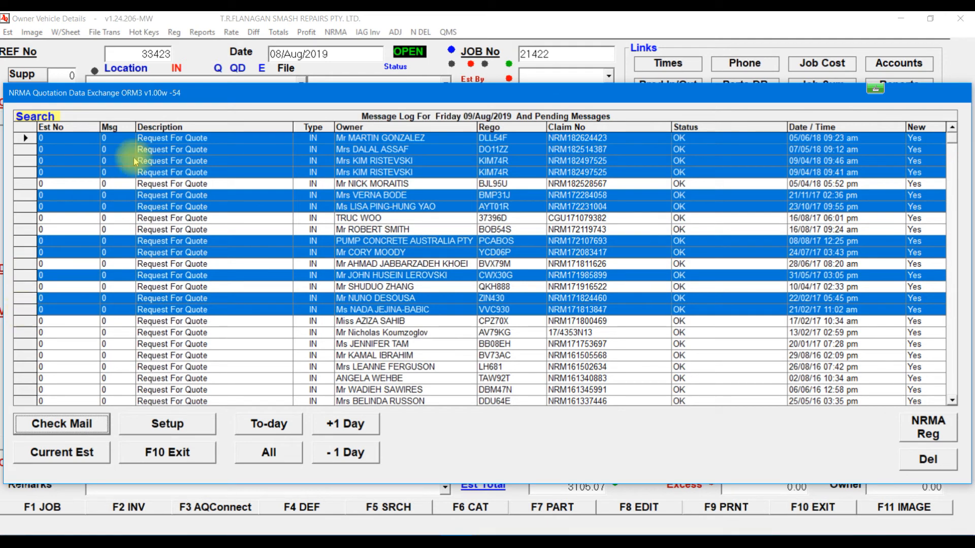
key(Delete)
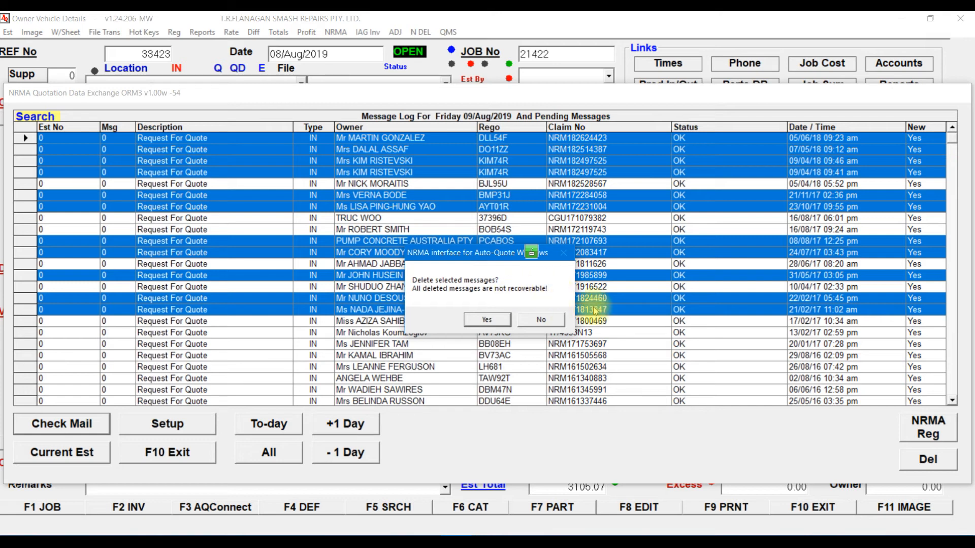
click(541, 319)
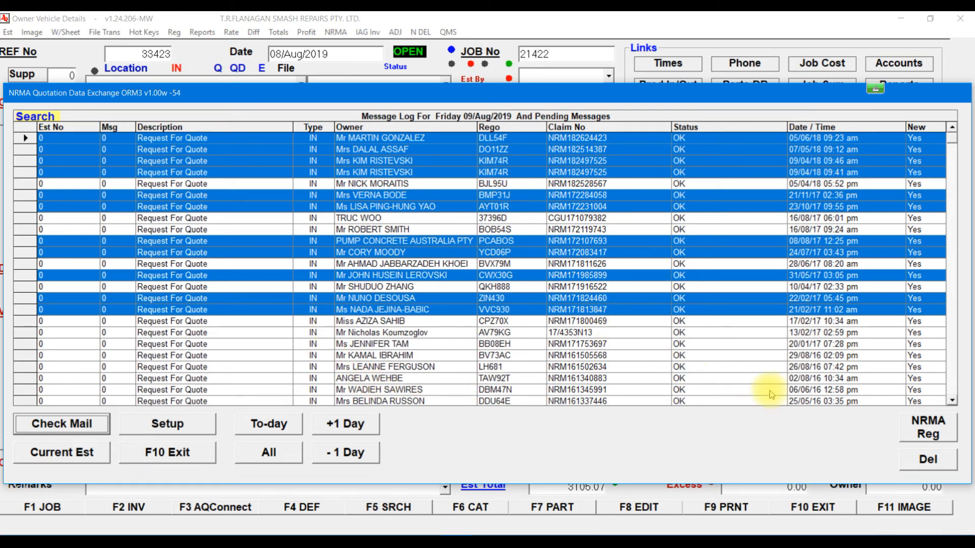
Step: Open the Delete ORM Messages range dialog, exit it without deleting, and close the NRMA log
click(933, 459)
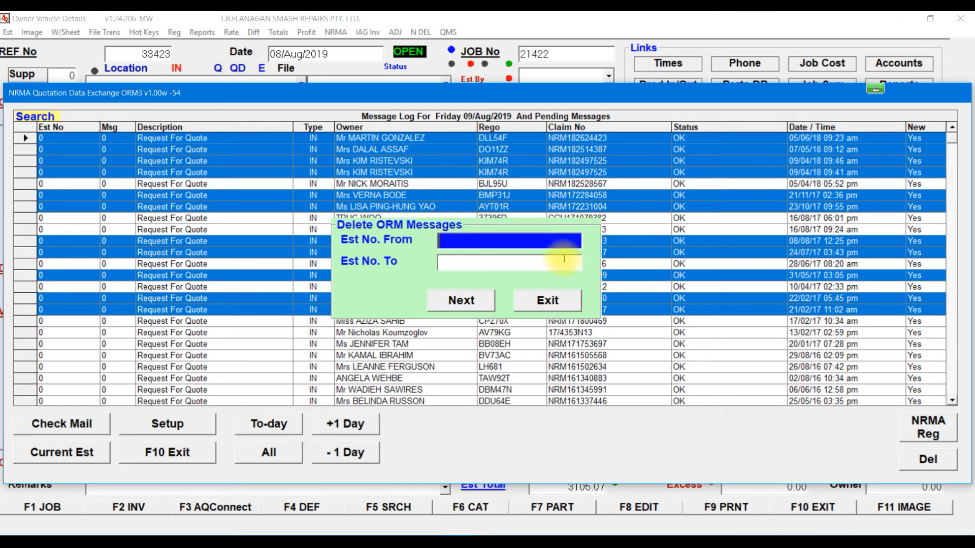
click(548, 300)
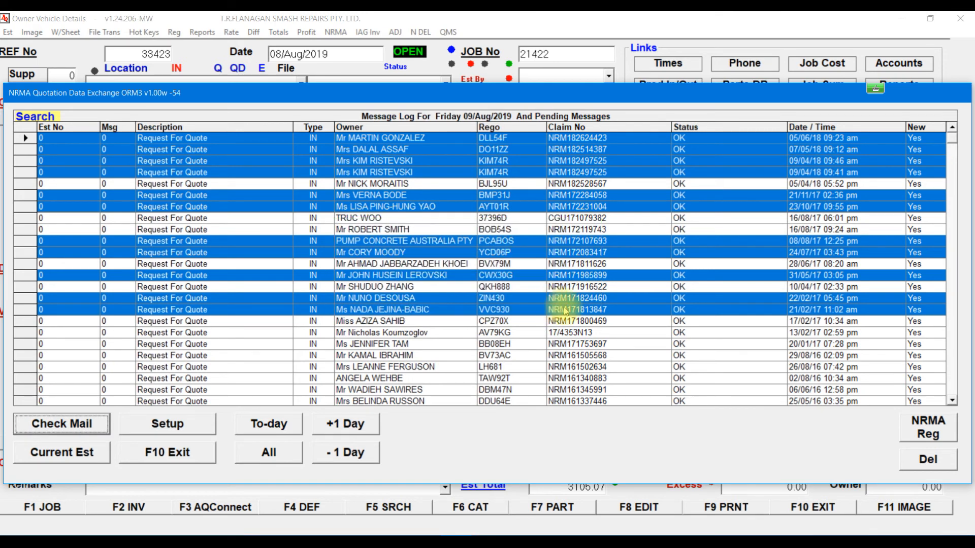
click(159, 459)
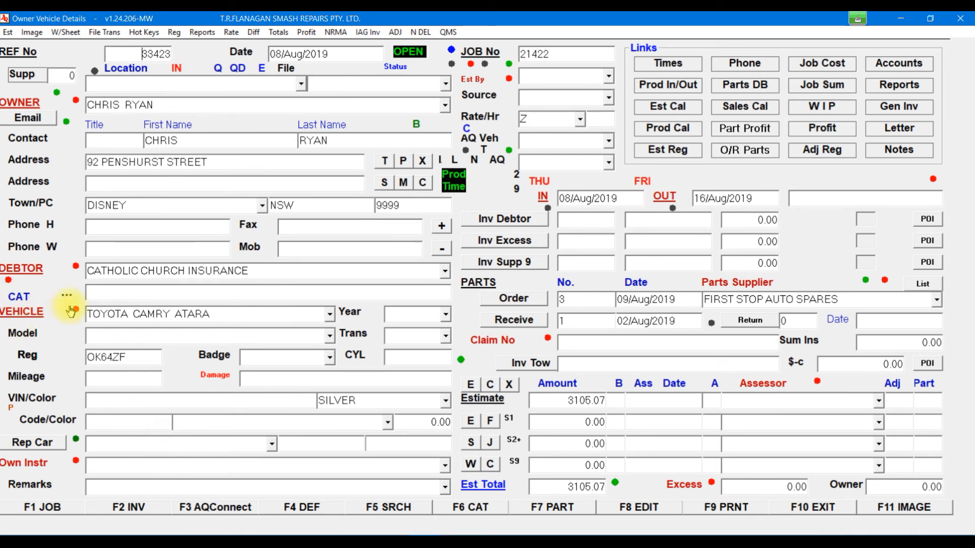
click(217, 71)
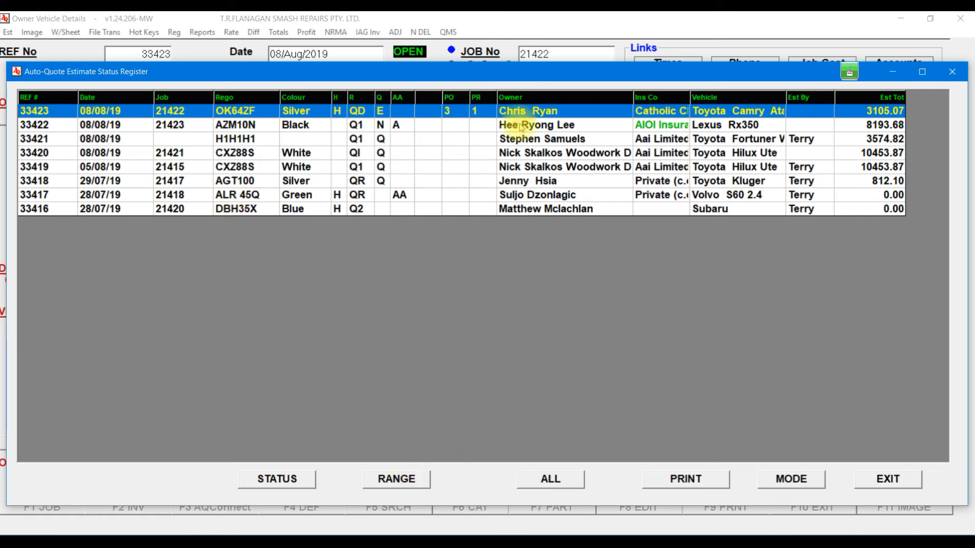
click(406, 482)
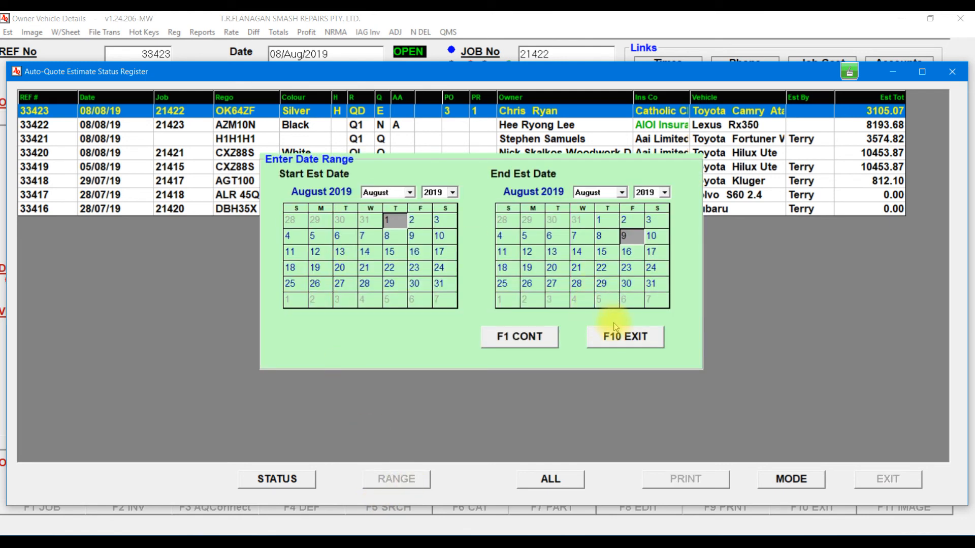
click(621, 342)
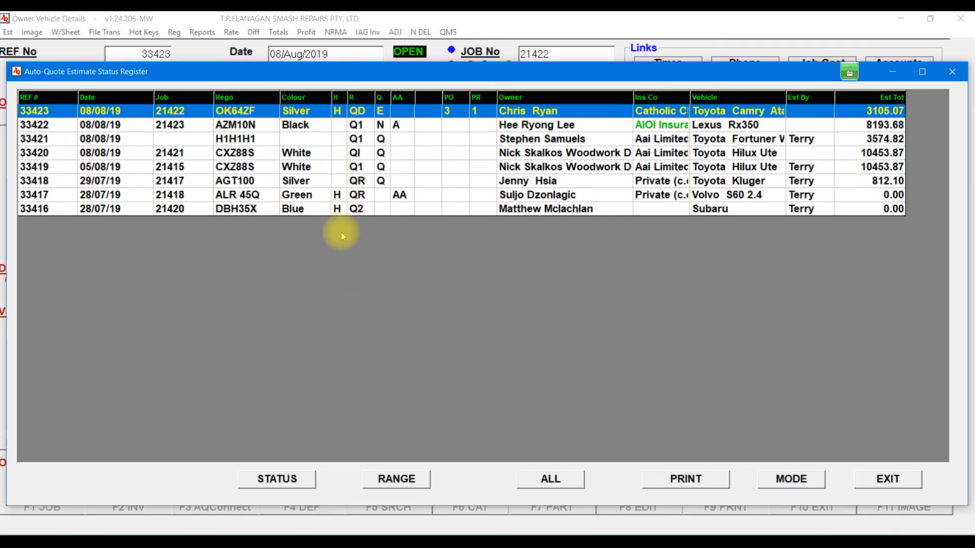
click(890, 482)
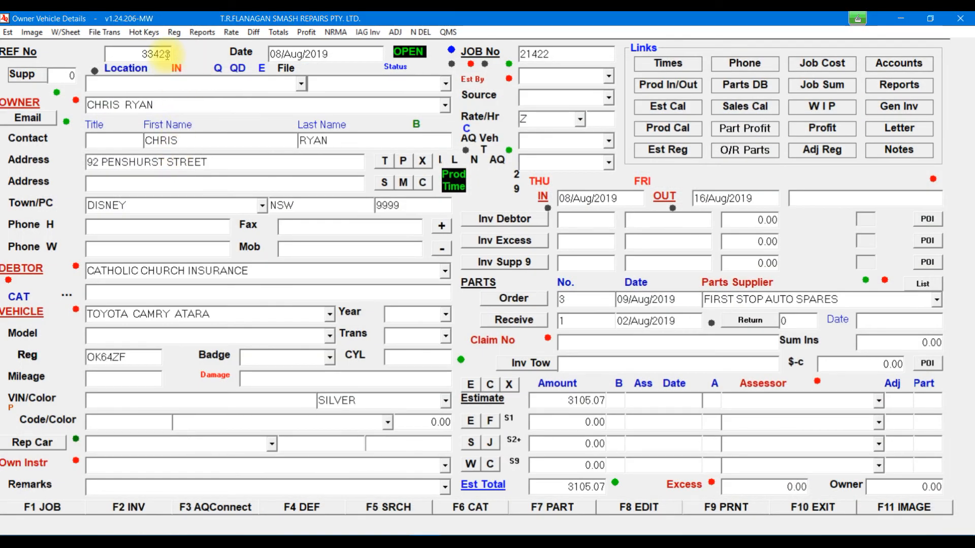
Step: Open the Estimate Status Register from the Q link beside Location
click(219, 69)
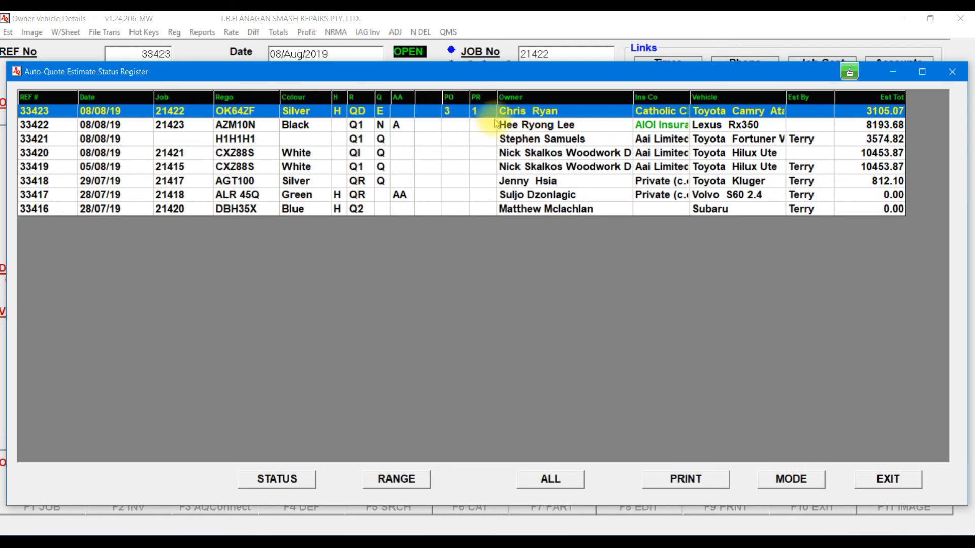
Step: Cycle the register's MODE filter through QR, QD, Q1 and Q2, then load estimate 33416
click(810, 481)
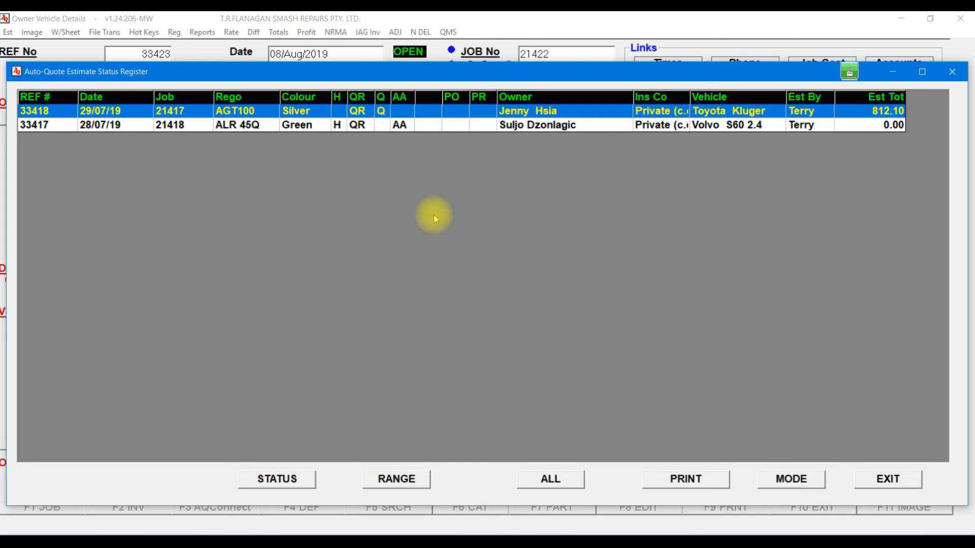
click(806, 484)
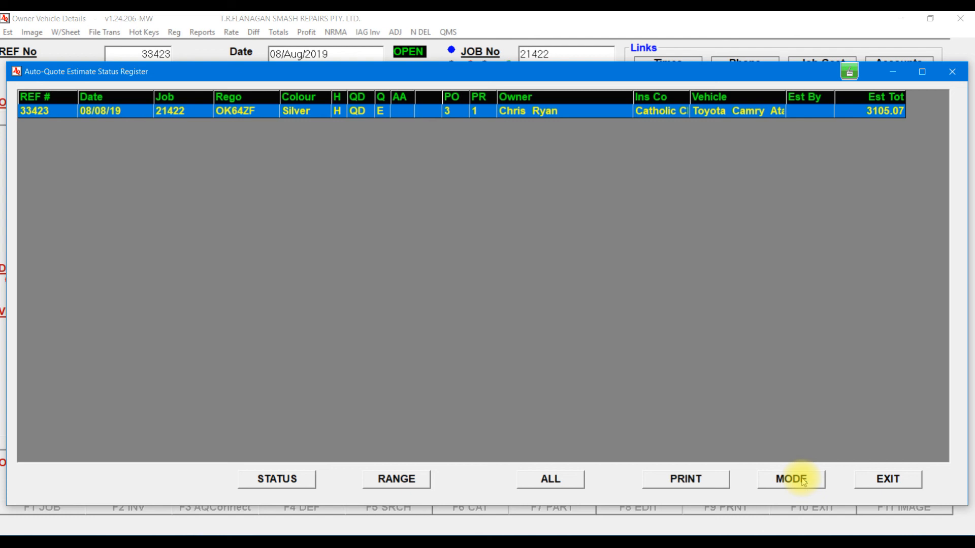
click(804, 482)
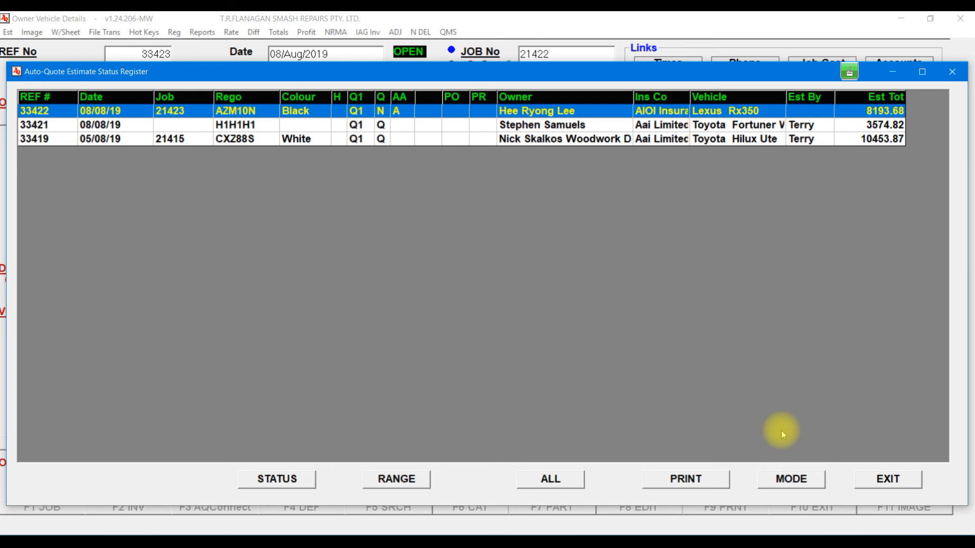
click(804, 483)
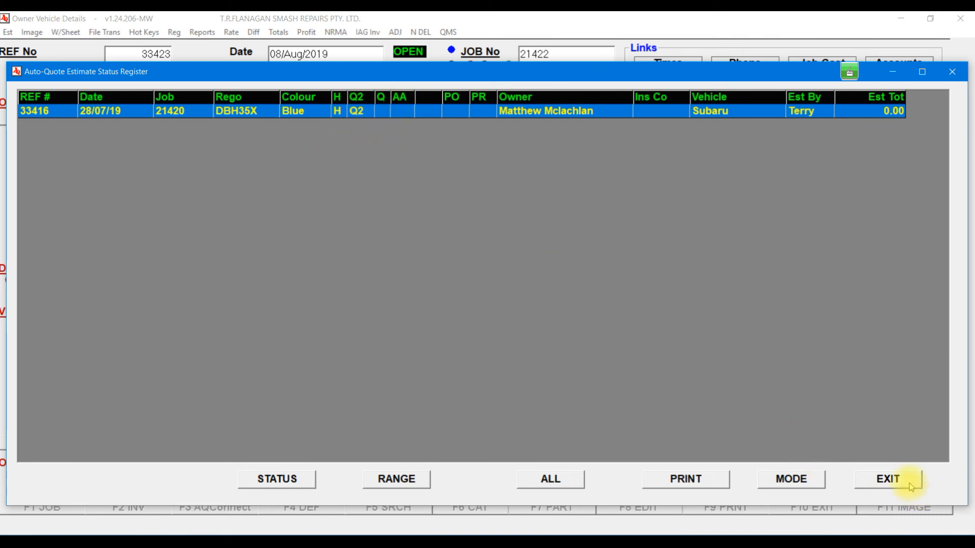
click(887, 479)
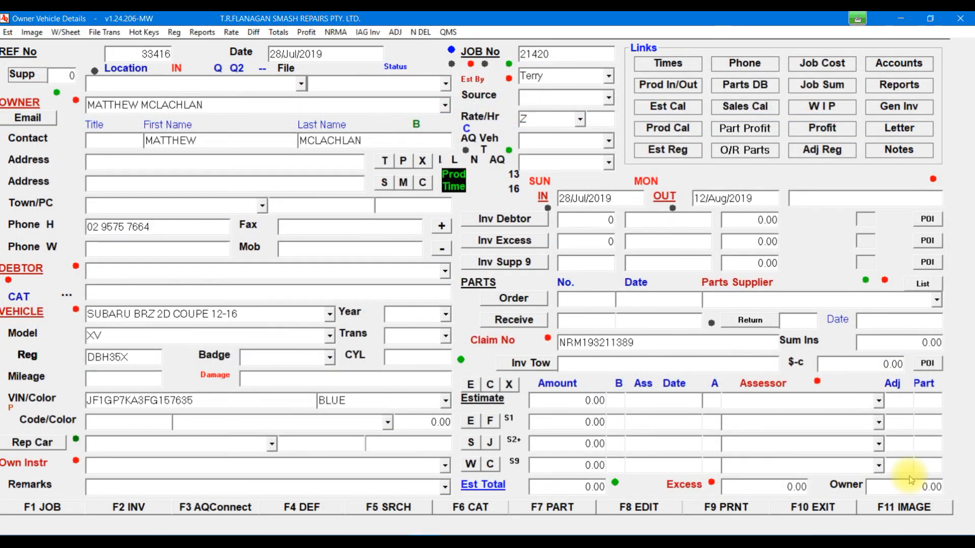